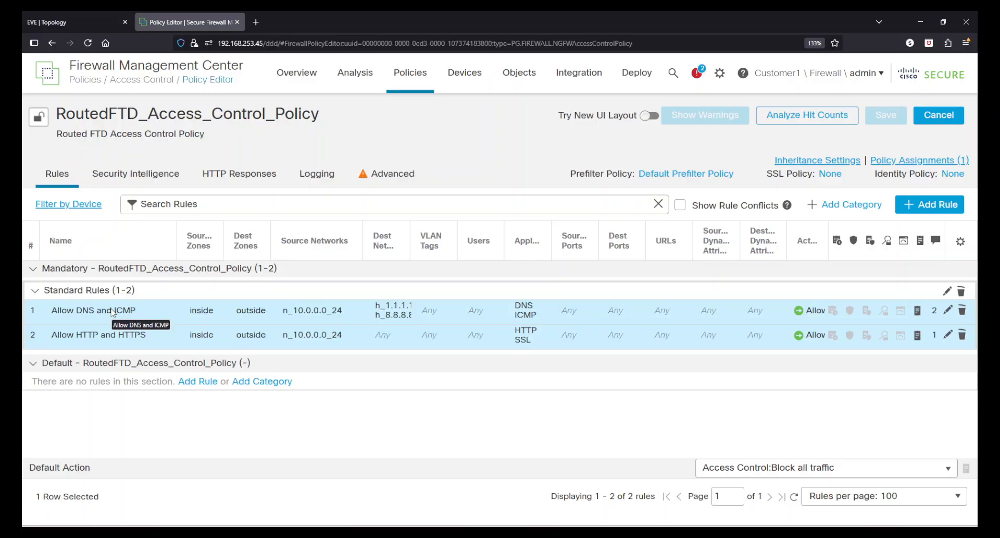
Insert a new rule named "Blocked Countries" into the Standard Rules category of the access control policy.
left_click(141, 308)
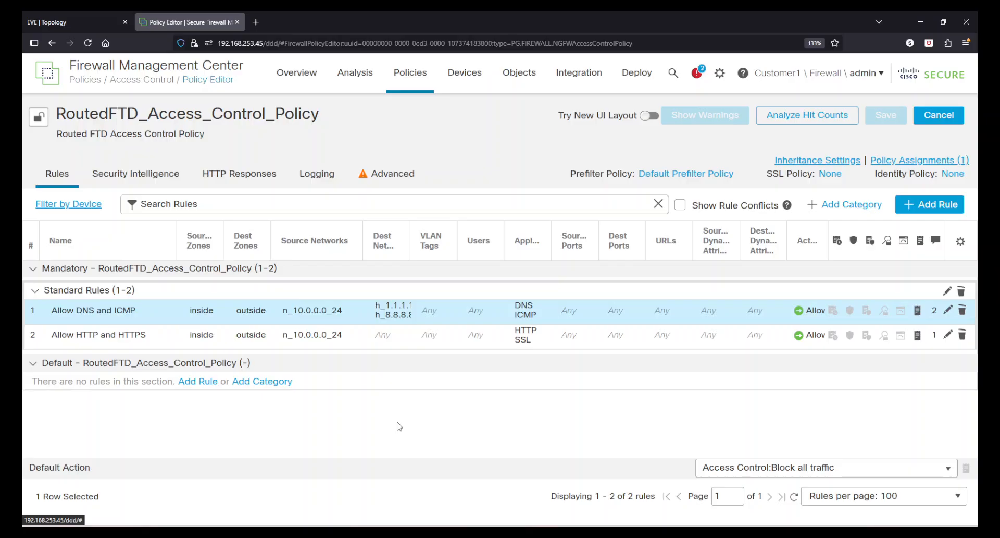
right_click(55, 312)
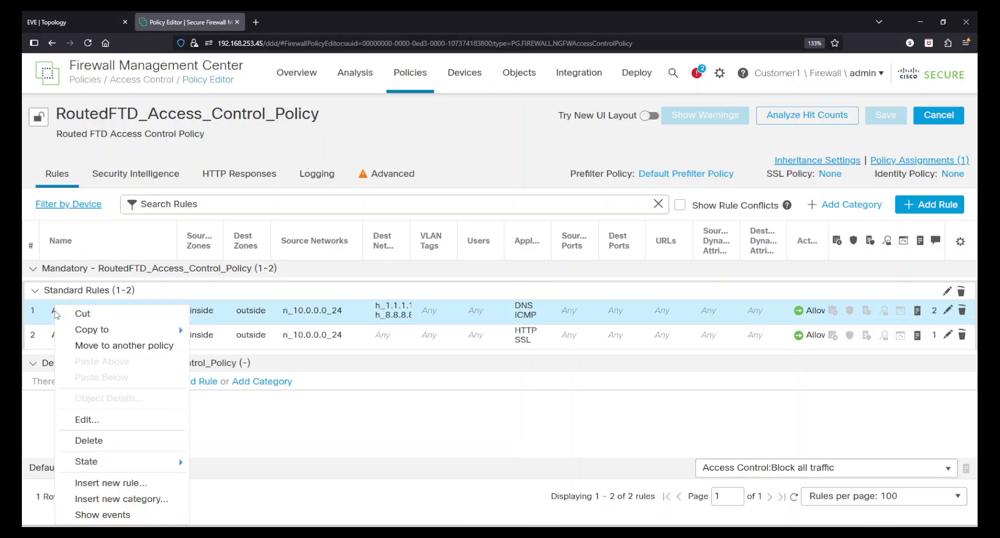
mouse_move(95, 336)
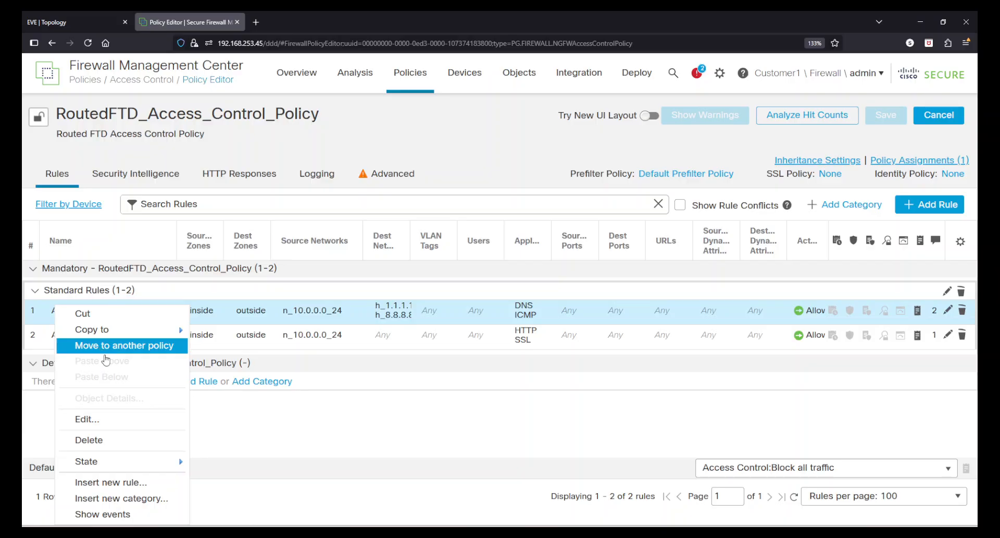
mouse_move(140, 467)
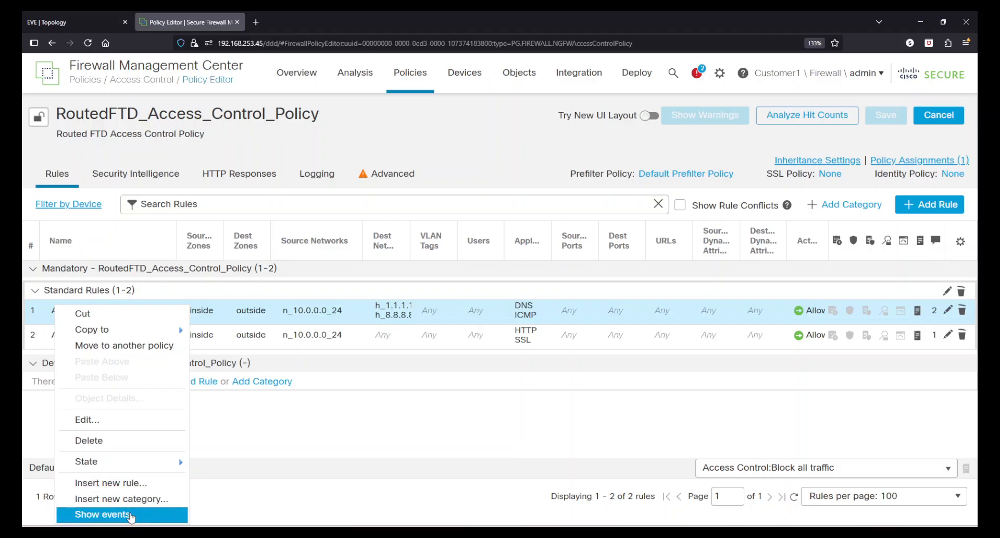
left_click(131, 484)
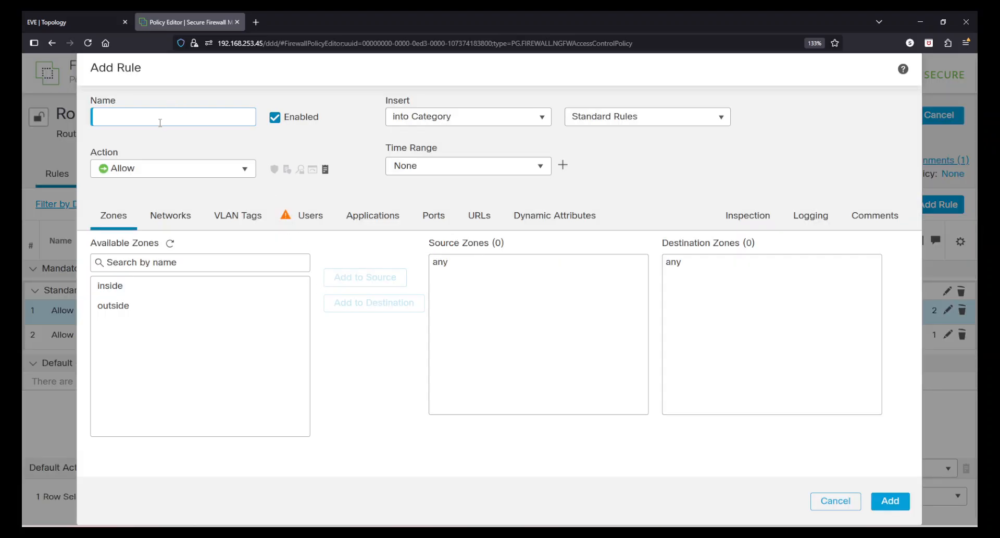
type("Blocked Countries")
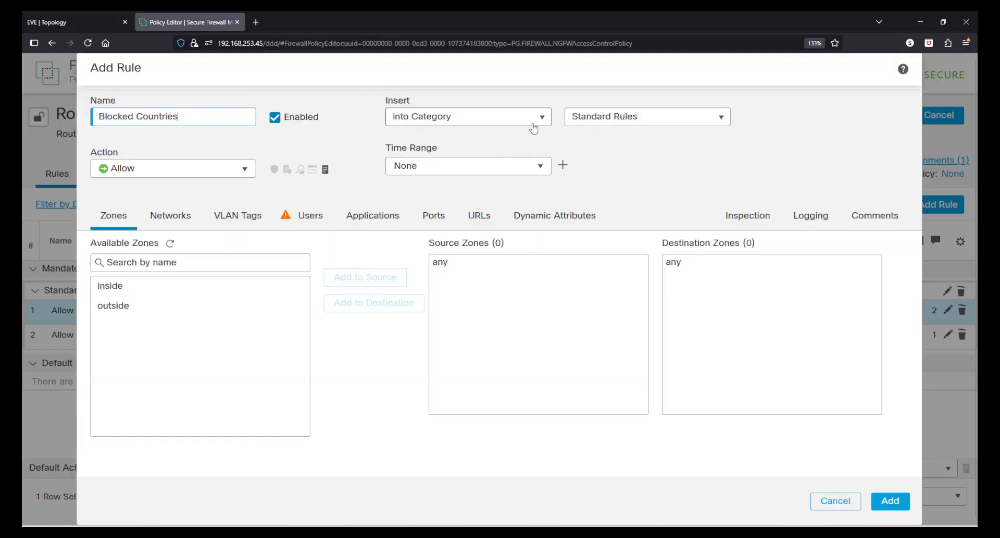
Review the available insert positions and actions for the new rule without changing either.
left_click(541, 117)
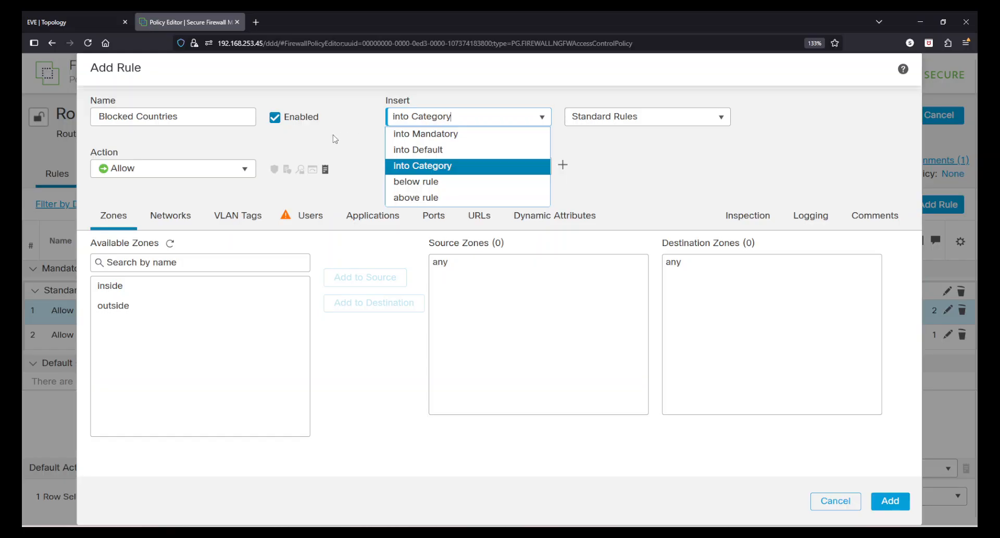
left_click(334, 135)
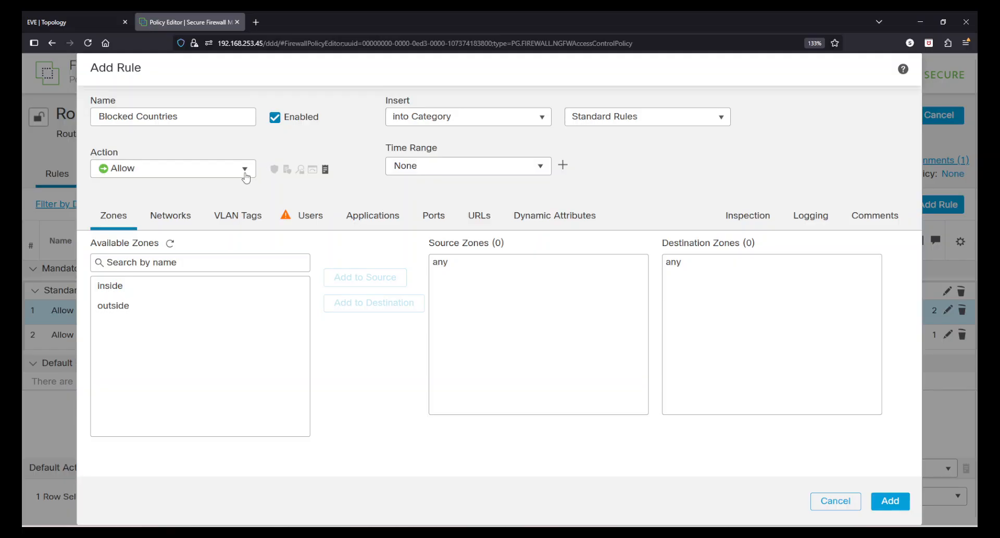
left_click(245, 169)
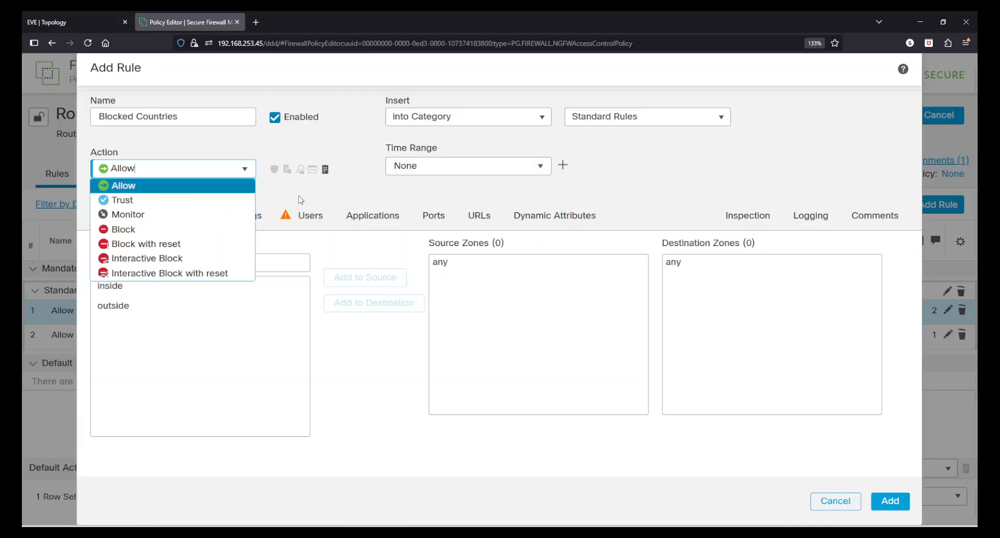
left_click(360, 193)
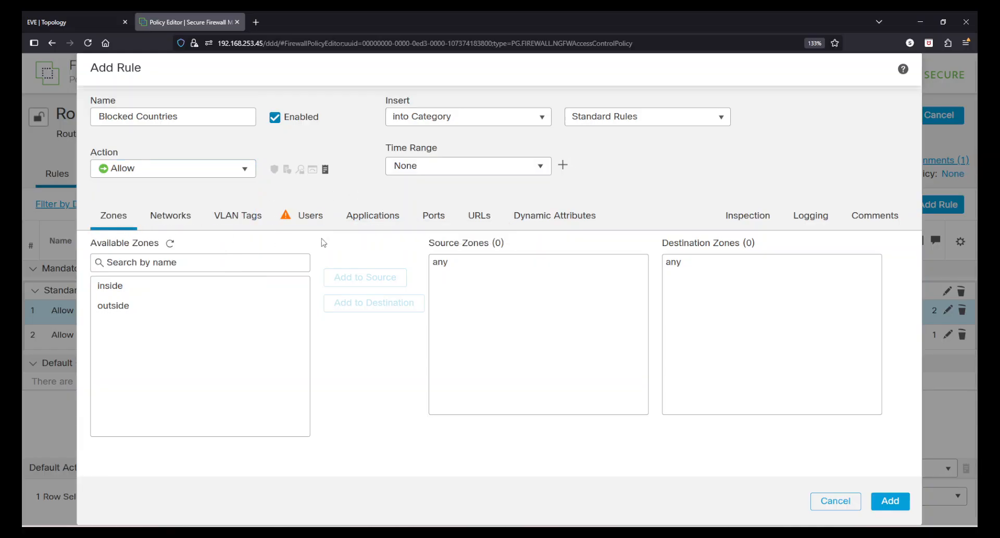
Try the Trust action for the Blocked Countries rule while checking its intrusion and file policy settings.
left_click(726, 228)
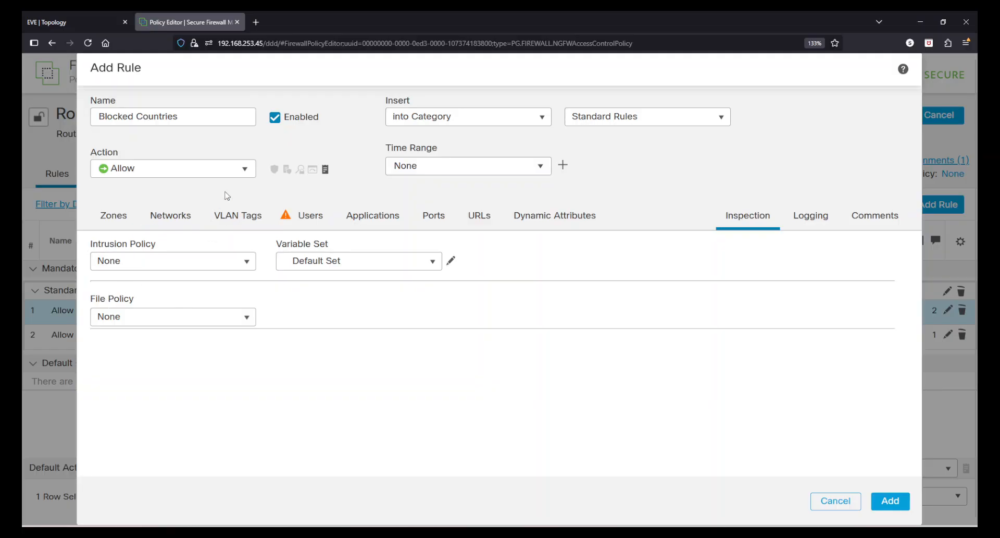
left_click(244, 172)
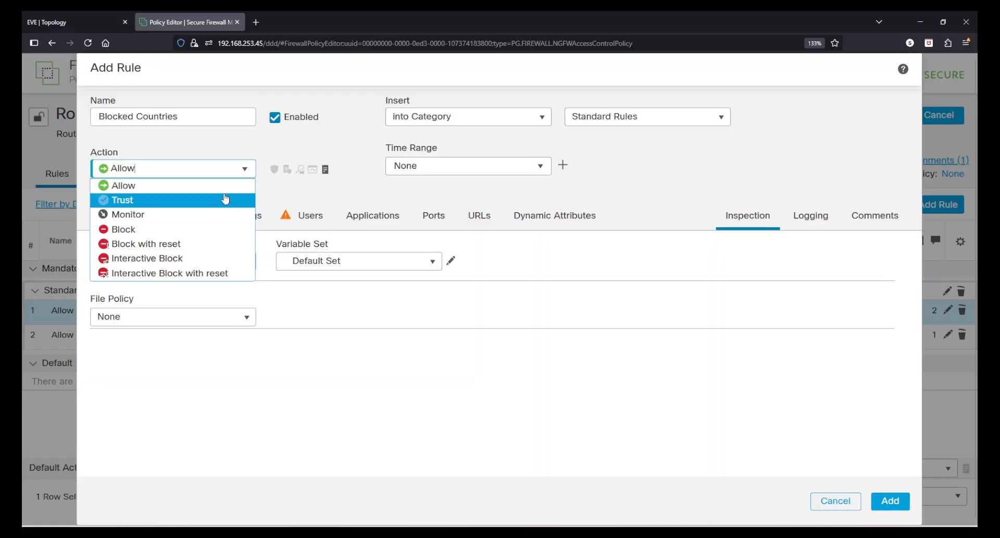
left_click(225, 199)
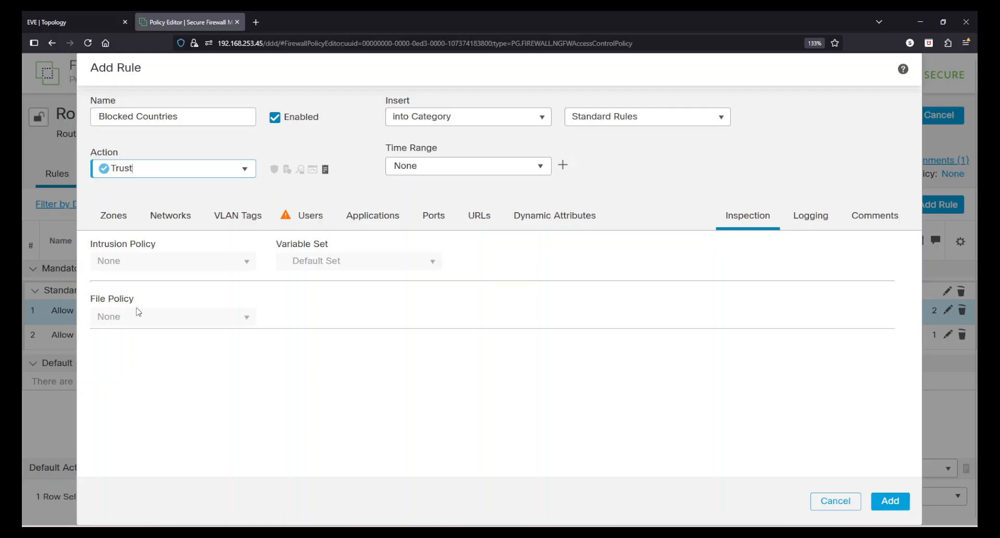
left_click(137, 212)
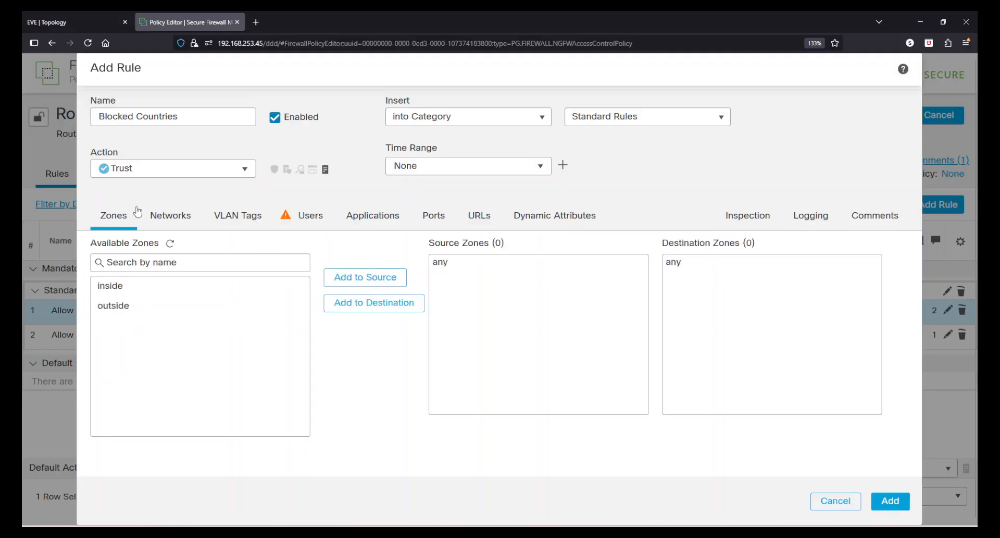
Try the Monitor action for the rule and review its inspection and logging settings.
left_click(245, 170)
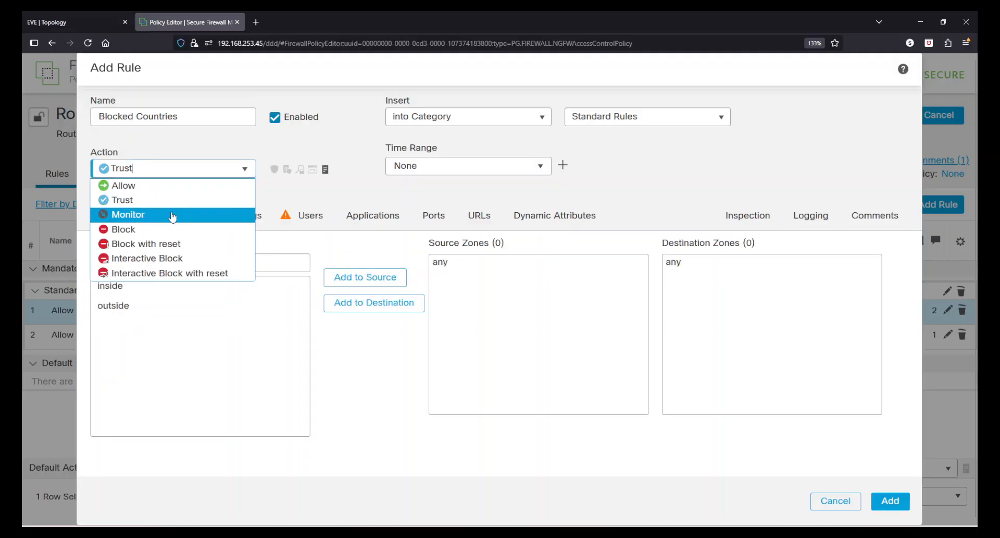
left_click(173, 215)
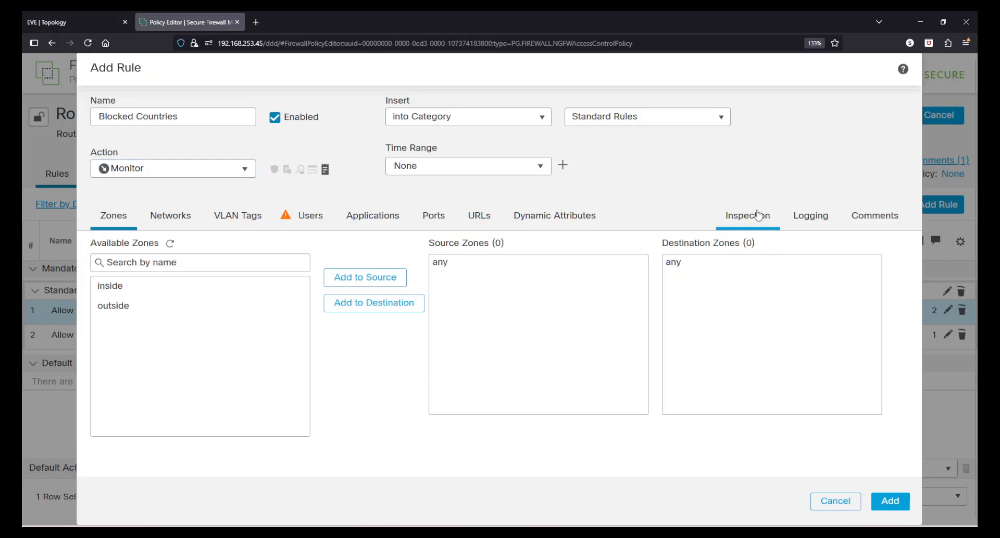
left_click(759, 214)
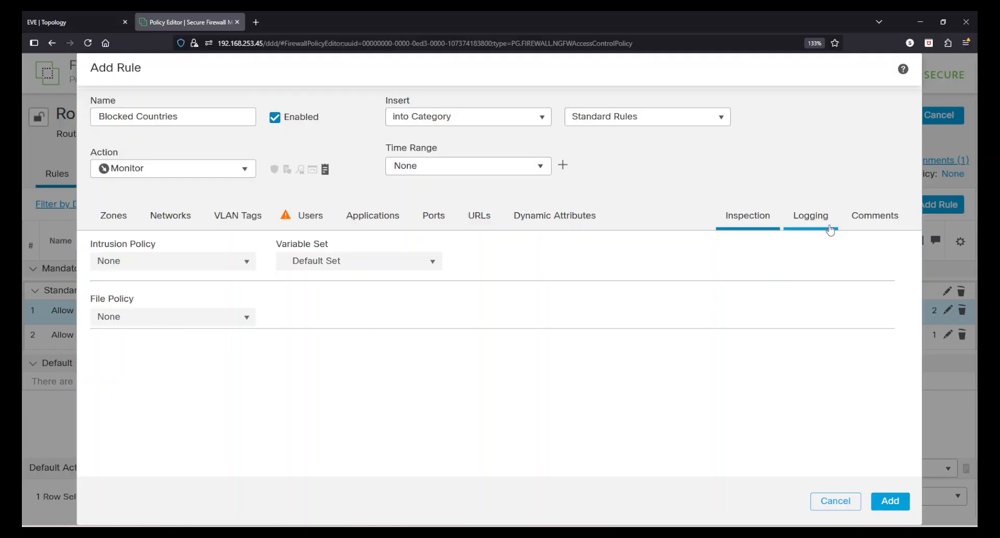
left_click(830, 228)
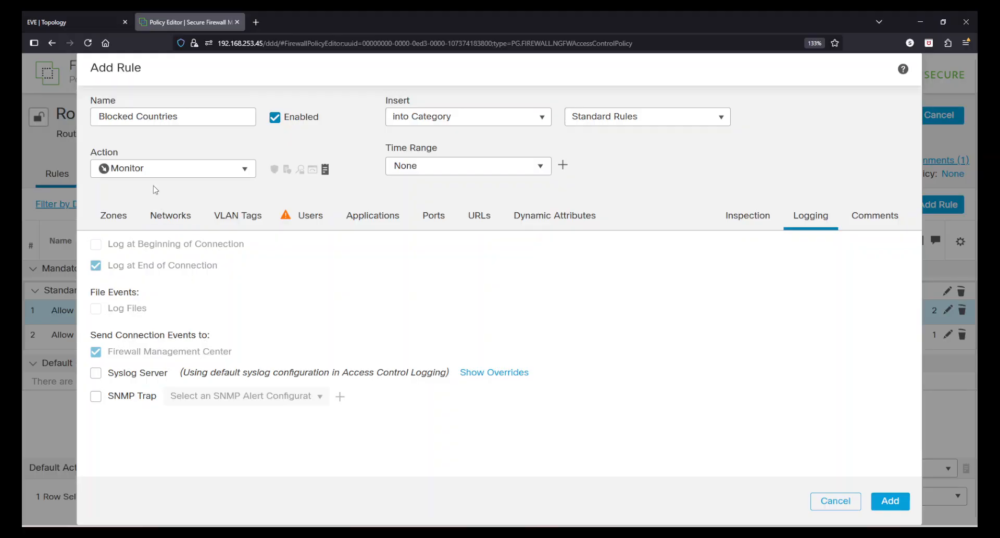
left_click(126, 218)
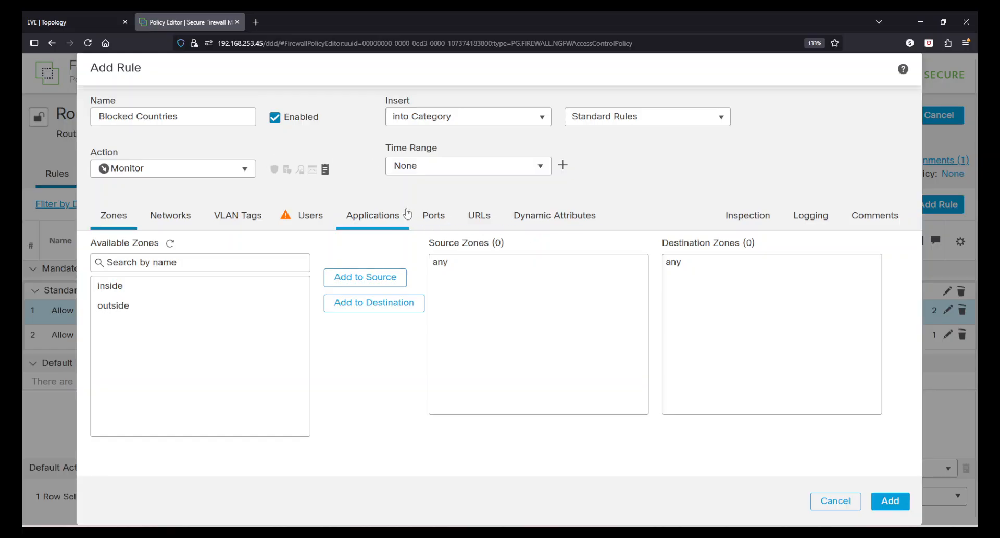
Try the Block and Block with reset actions for the rule while checking its inspection settings.
left_click(238, 177)
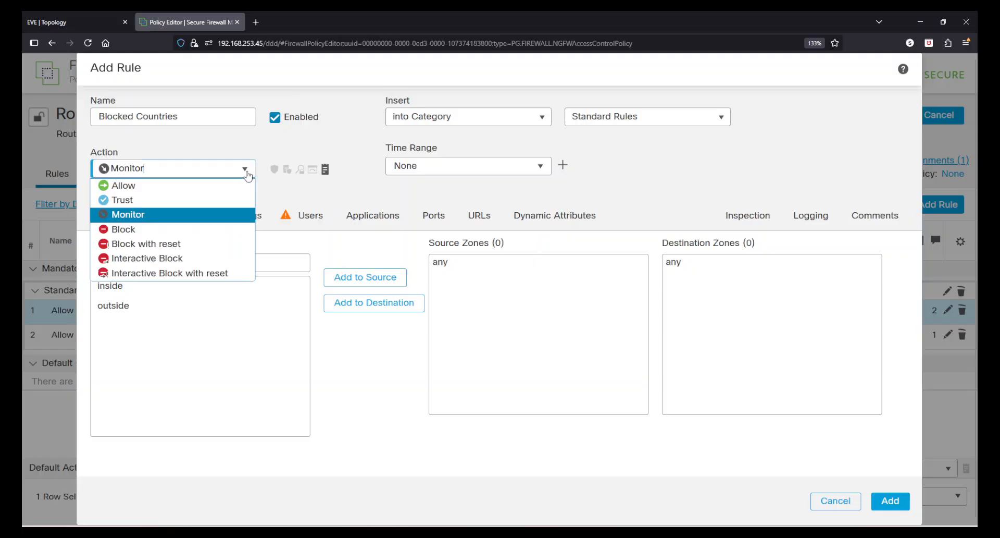
left_click(160, 233)
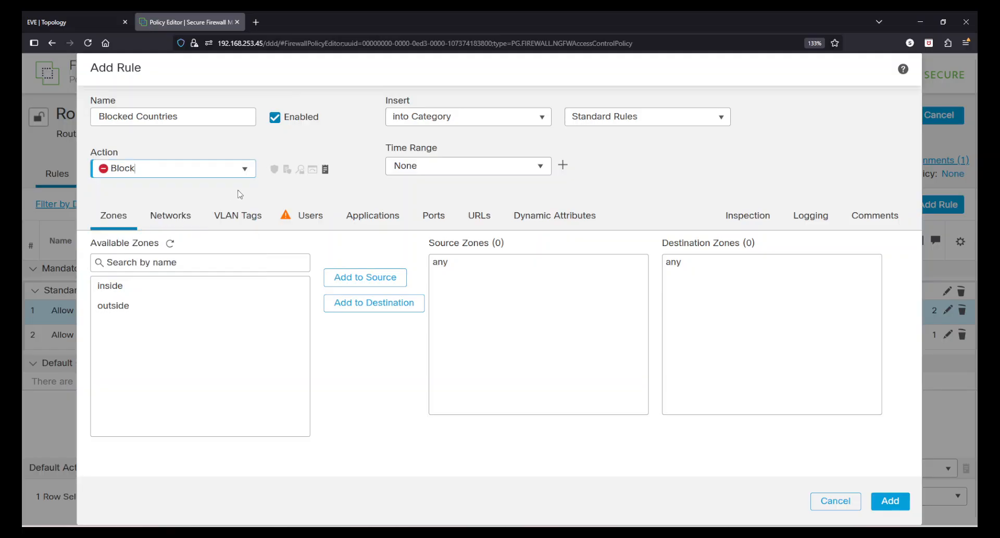
left_click(733, 227)
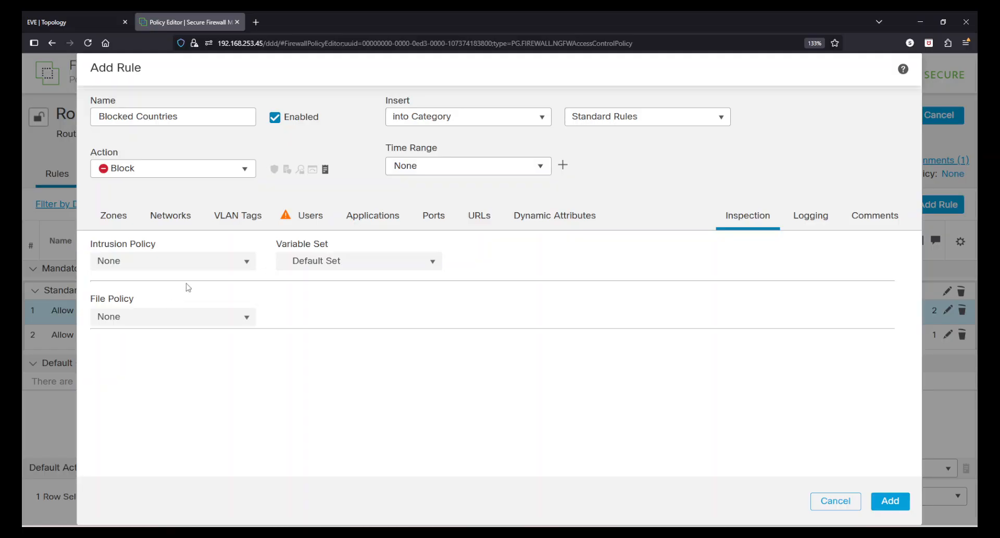
left_click(244, 175)
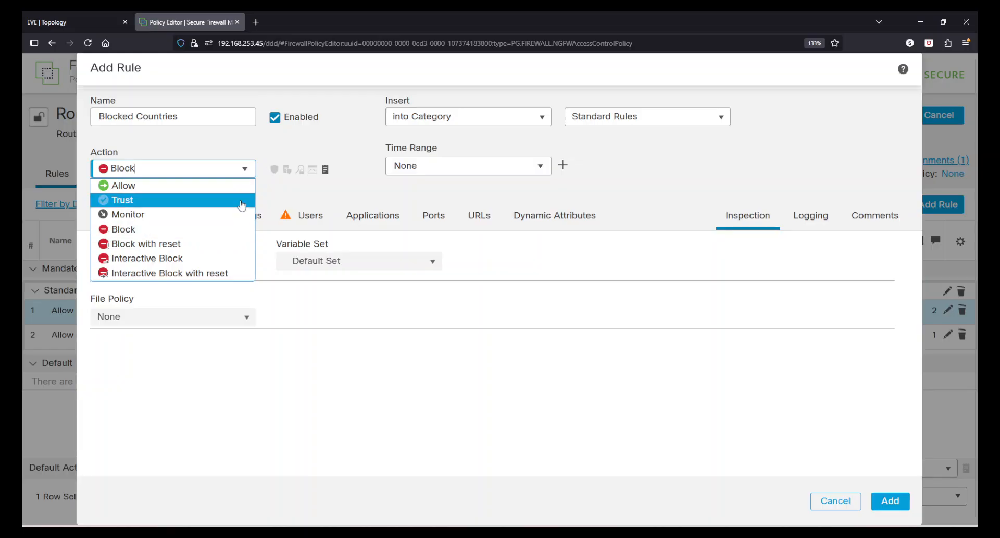
left_click(206, 243)
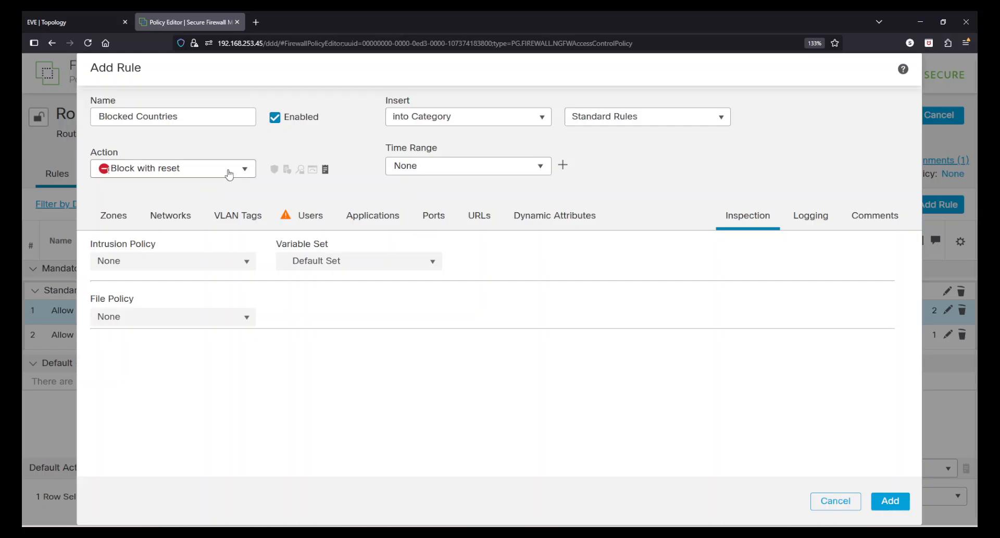
Try the Interactive Block action for the rule and look through the selectable intrusion and file policies.
left_click(246, 168)
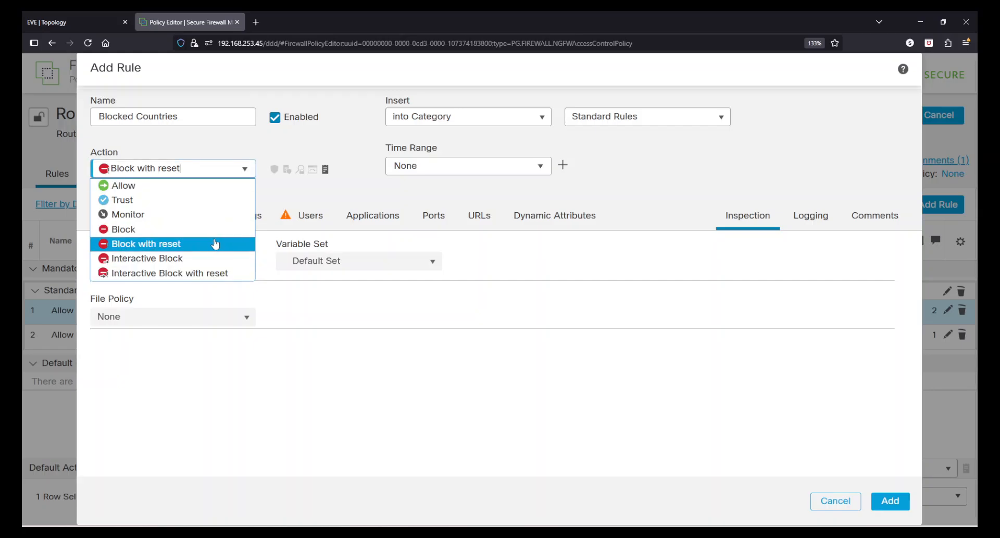
left_click(208, 260)
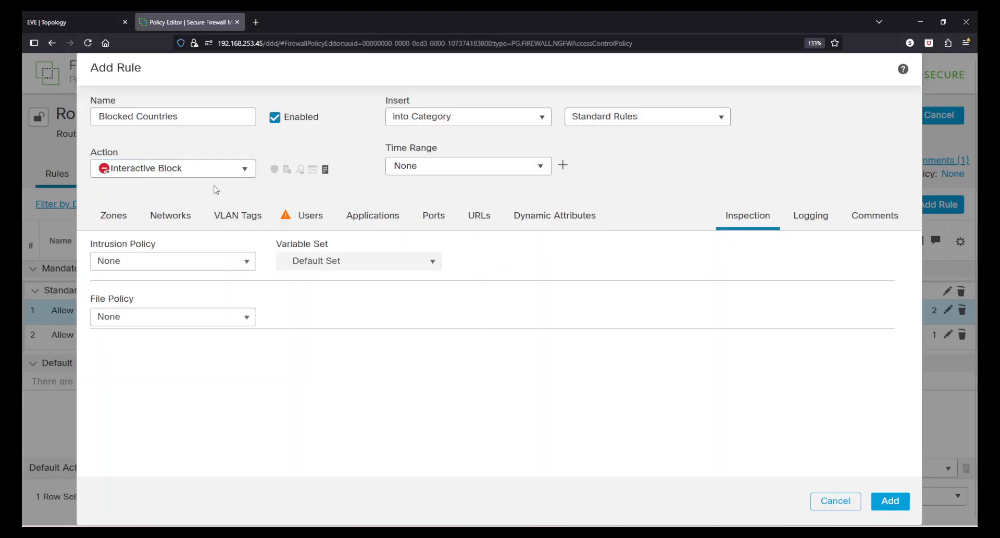
left_click(115, 266)
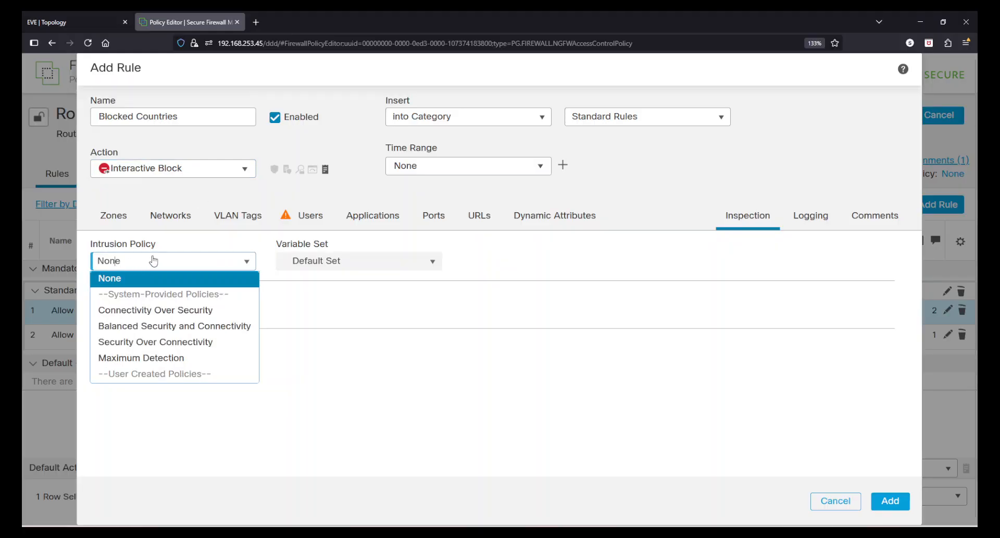
left_click(180, 241)
left_click(201, 322)
left_click(303, 311)
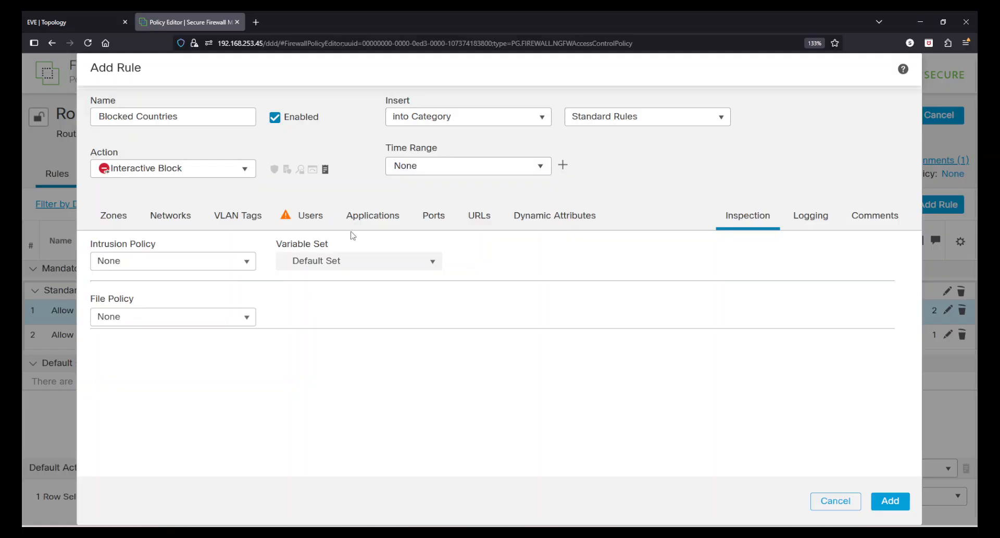
Set the rule's action to Interactive Block with reset, with inside as the source zone and outside as the destination zone.
left_click(235, 168)
left_click(246, 276)
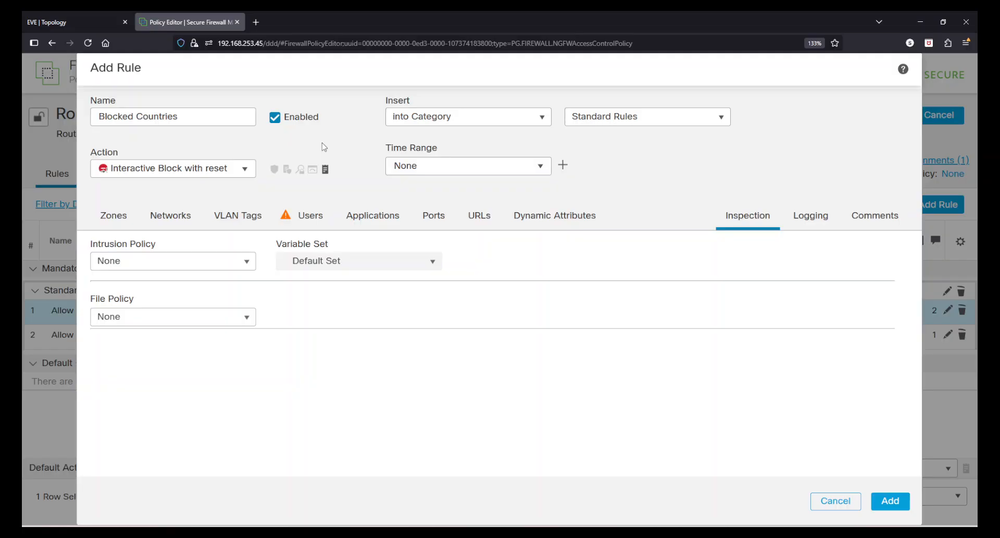
left_click(113, 215)
left_click(116, 287)
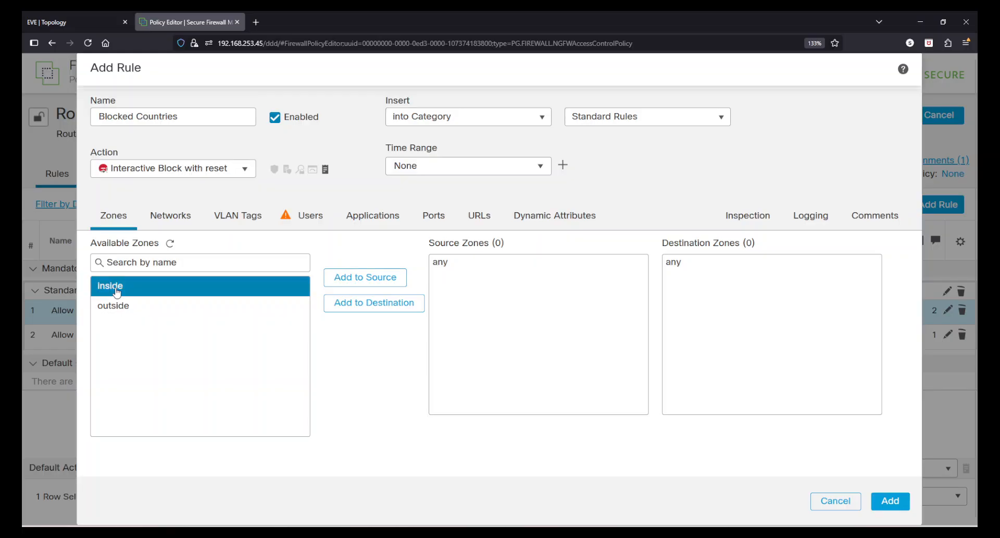
left_click(357, 279)
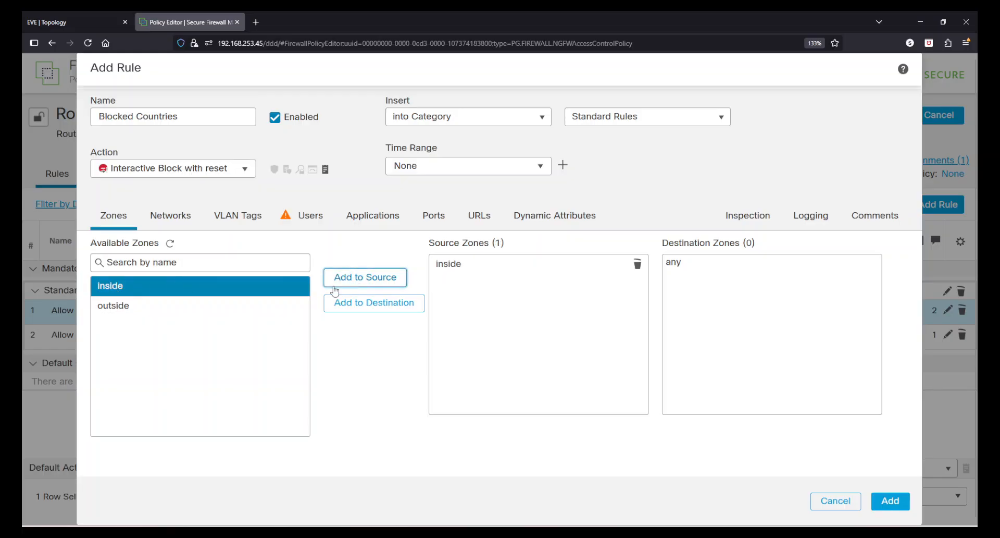
left_click(152, 307)
left_click(355, 308)
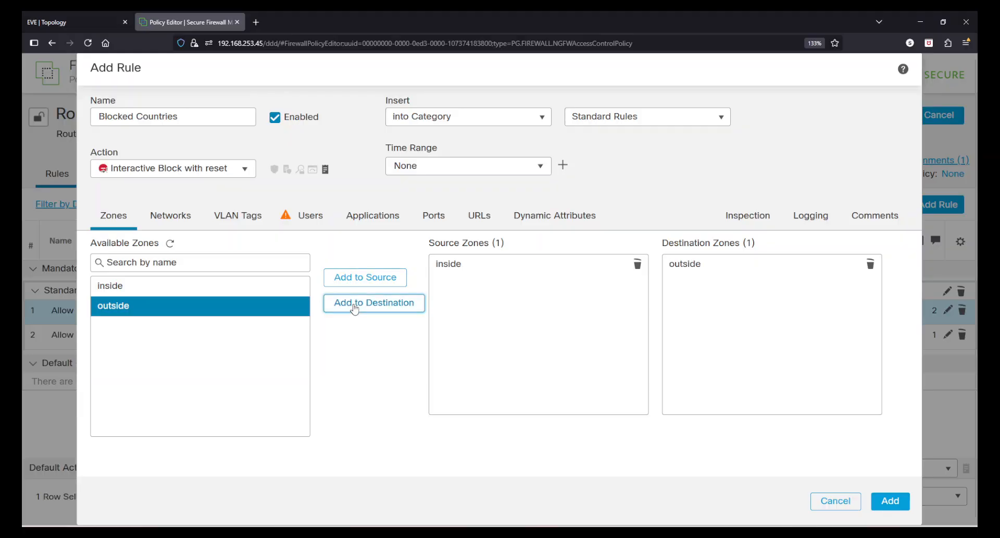
Add the n_10.0.0.0_24 network to the rule's source networks.
left_click(169, 215)
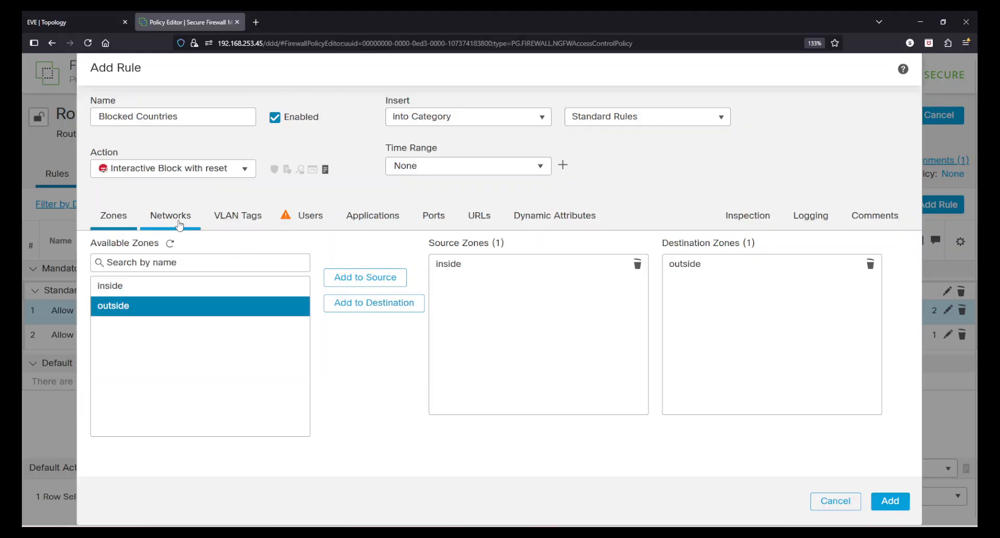
scroll(179, 385, "down", 4)
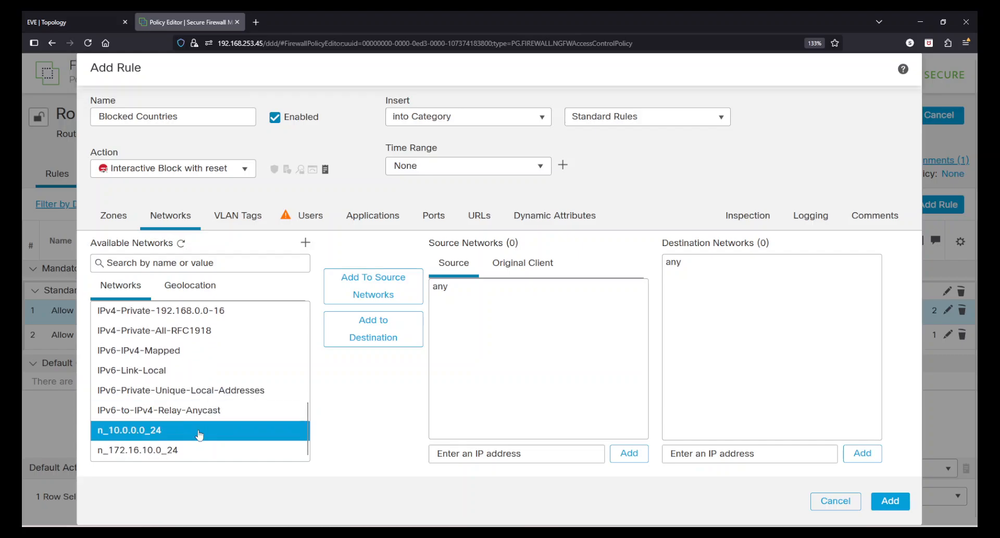
left_click(201, 431)
left_click(347, 298)
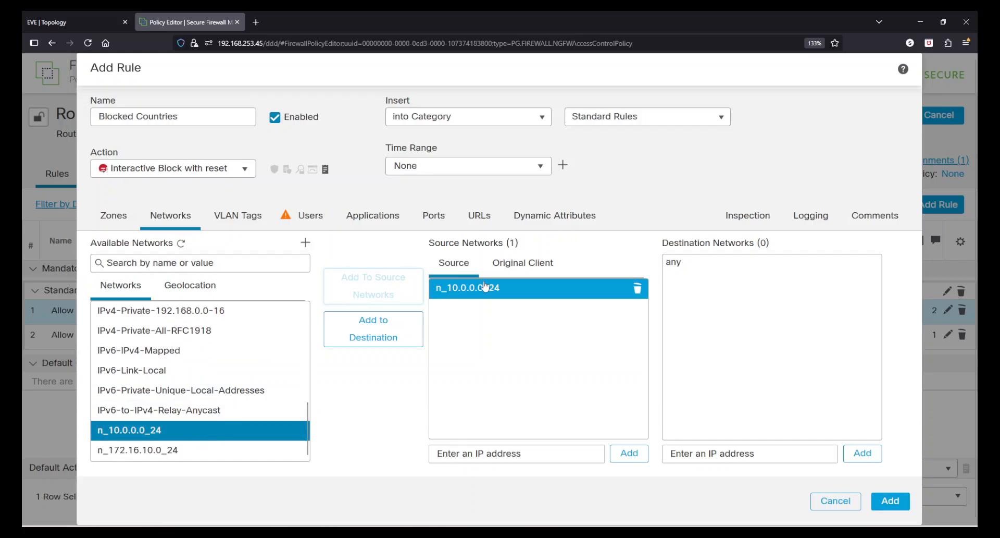
Find Pakistan among the geolocations and add it to the rule's destination networks.
left_click(206, 287)
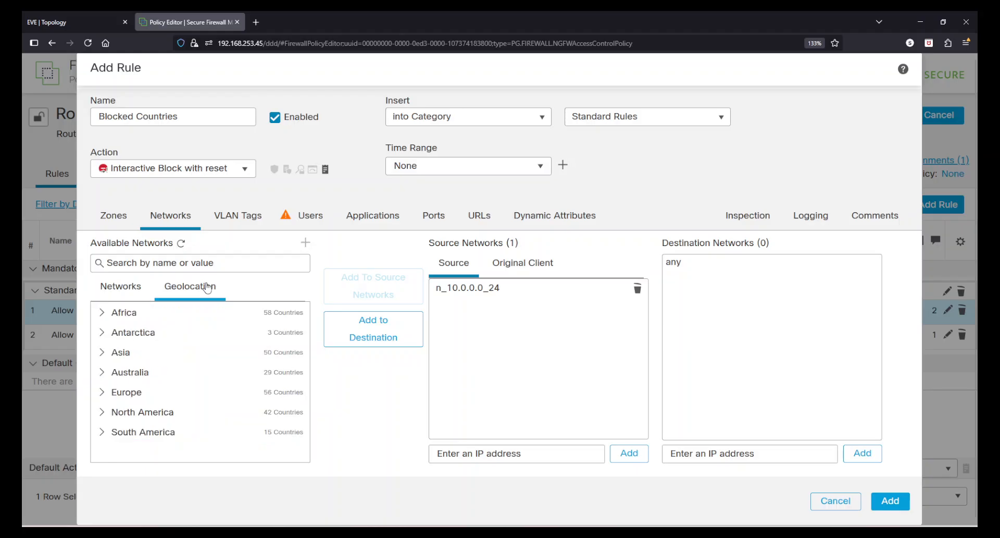
left_click(140, 261)
type("P")
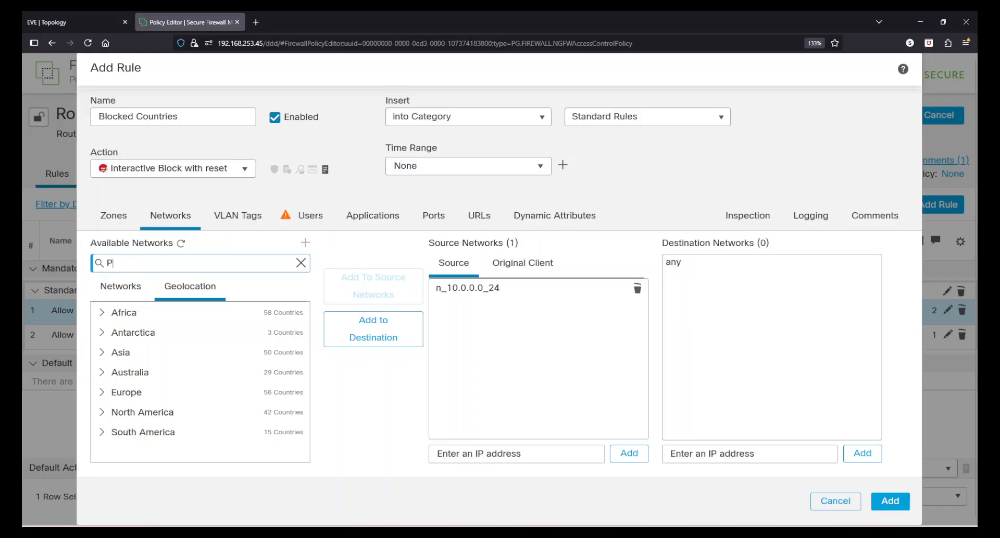
type("akistan")
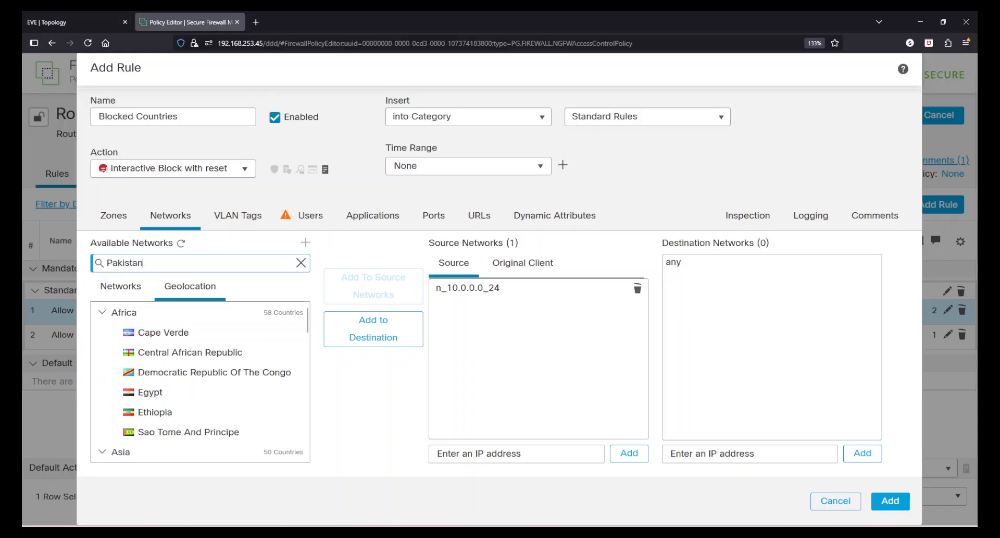
left_click(179, 336)
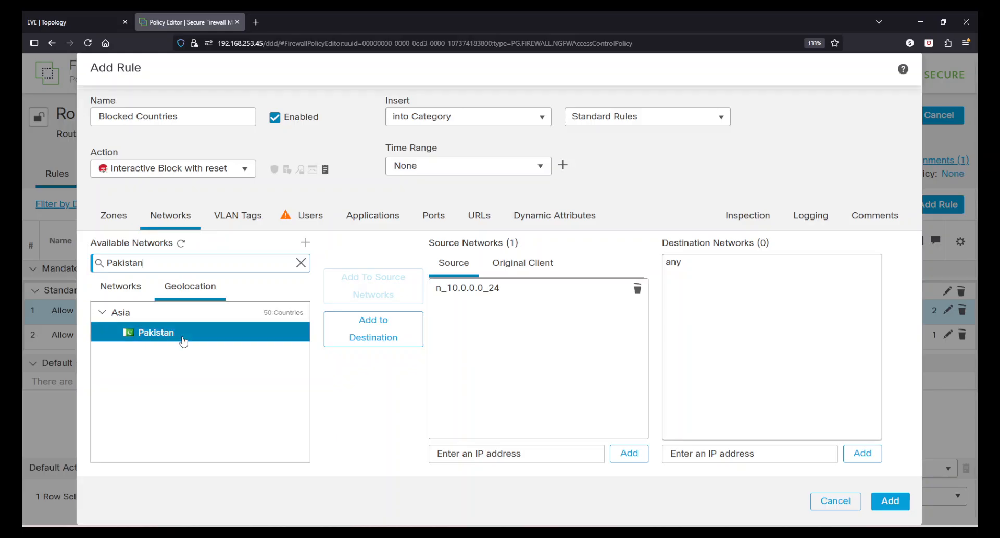
left_click(377, 342)
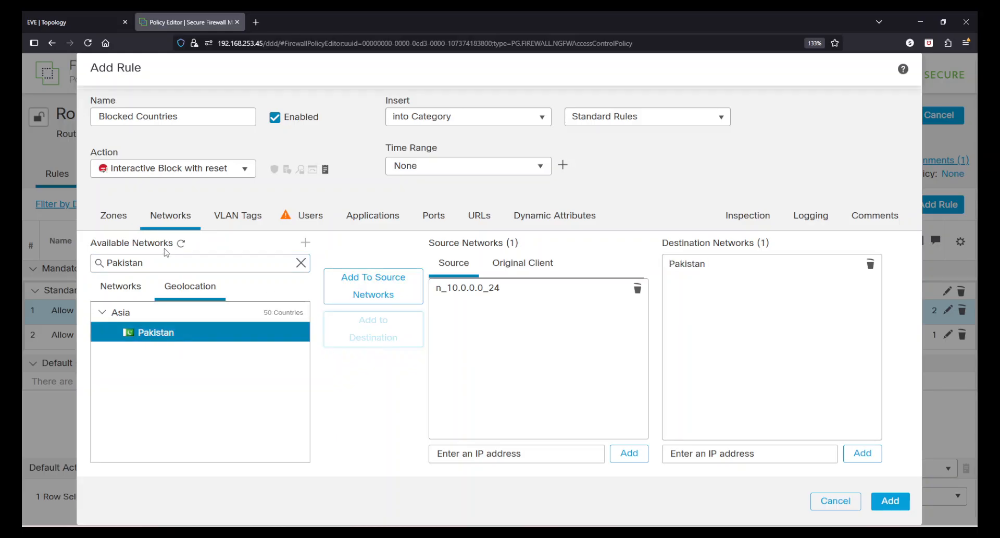
Find China among the geolocations and add it to the rule's destination networks.
double_click(130, 265)
type("China")
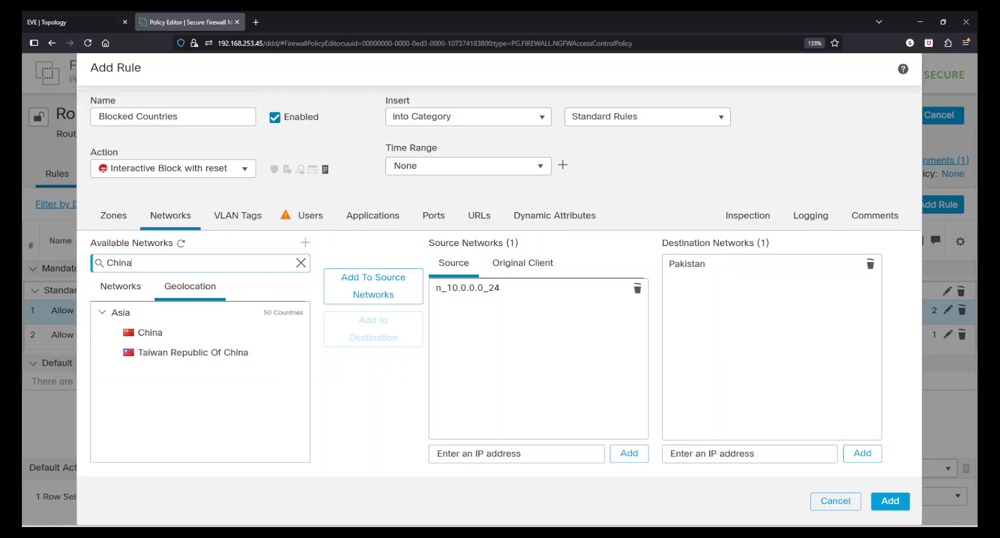
left_click(190, 333)
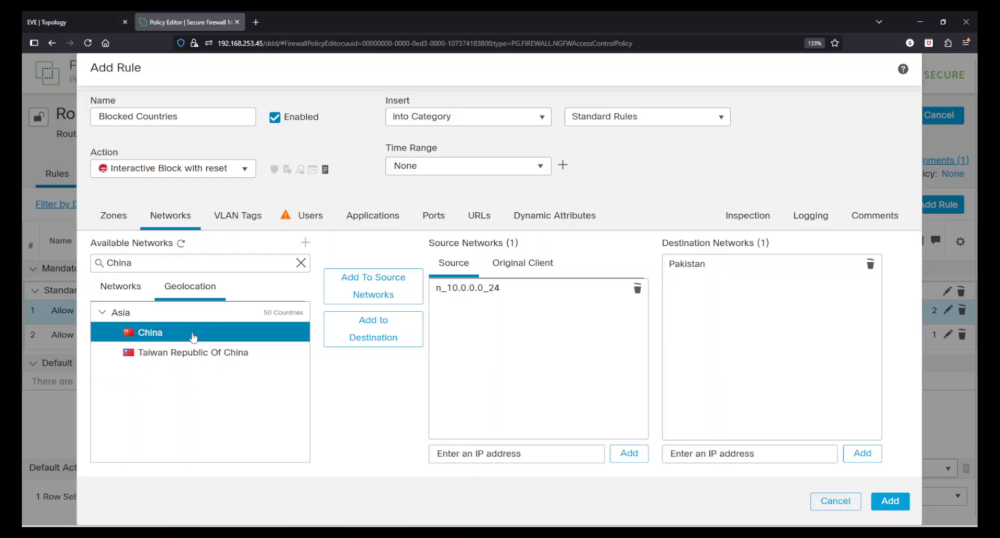
left_click(383, 345)
left_click(698, 285)
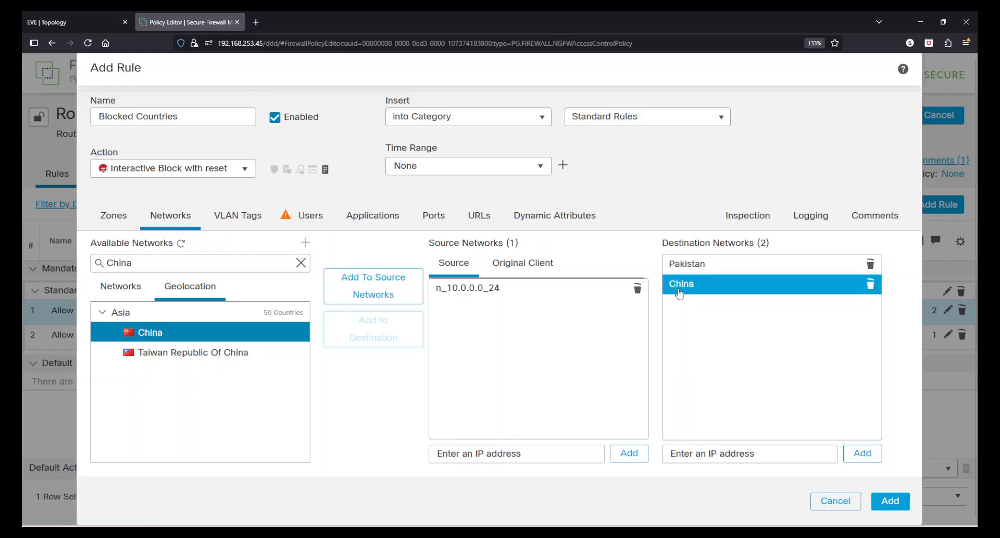
Review the rule's VLAN tag, user, application, port, URL and dynamic attribute conditions, including the selectable attribute types.
left_click(238, 215)
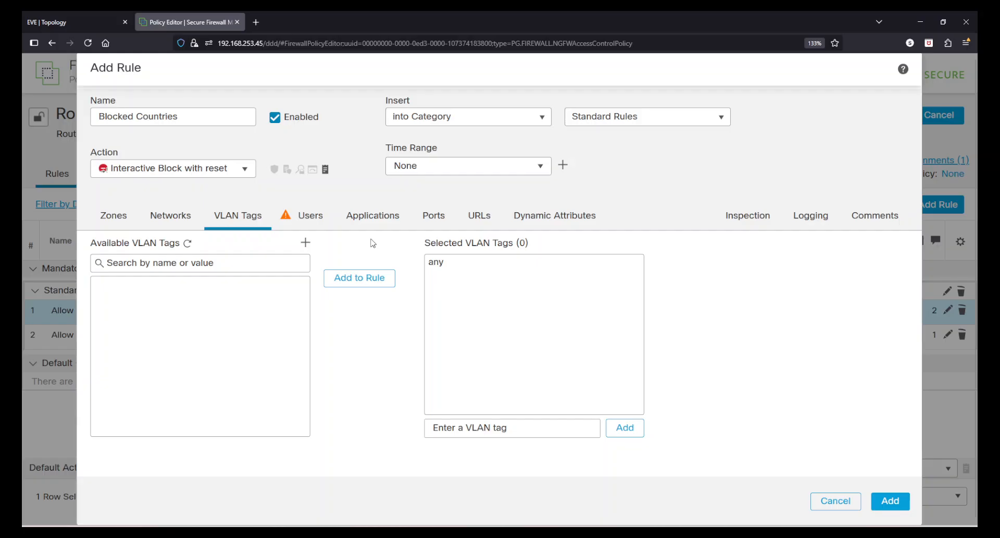
left_click(314, 222)
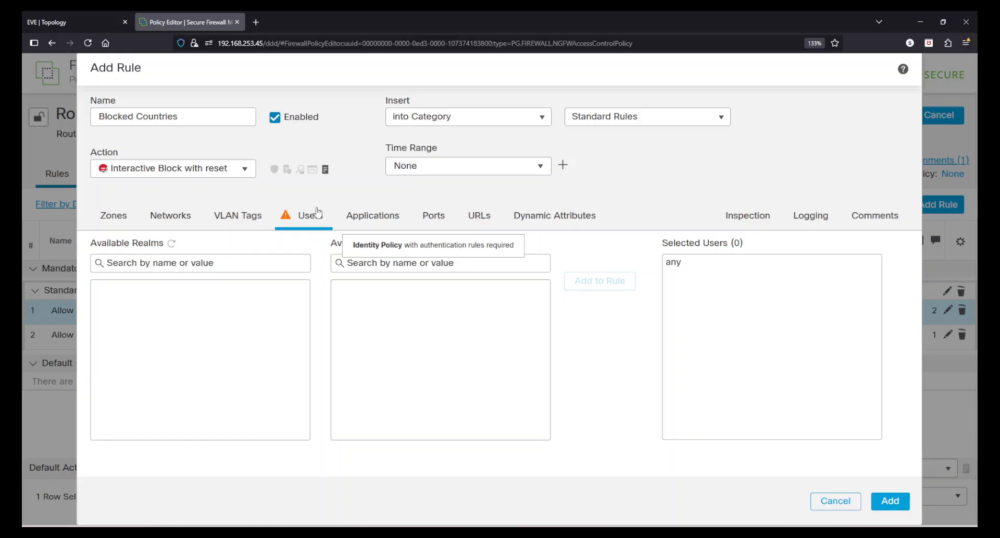
left_click(372, 217)
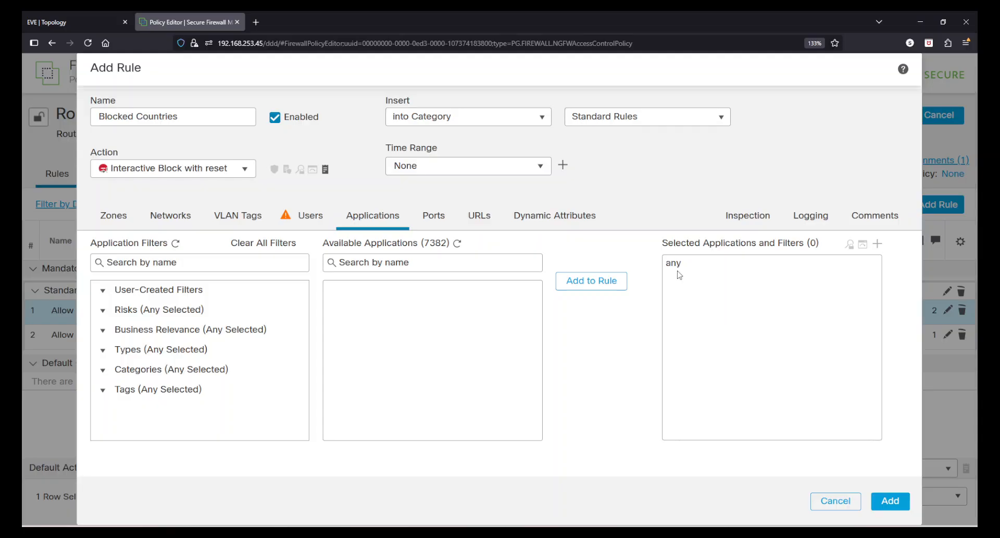
left_click(429, 224)
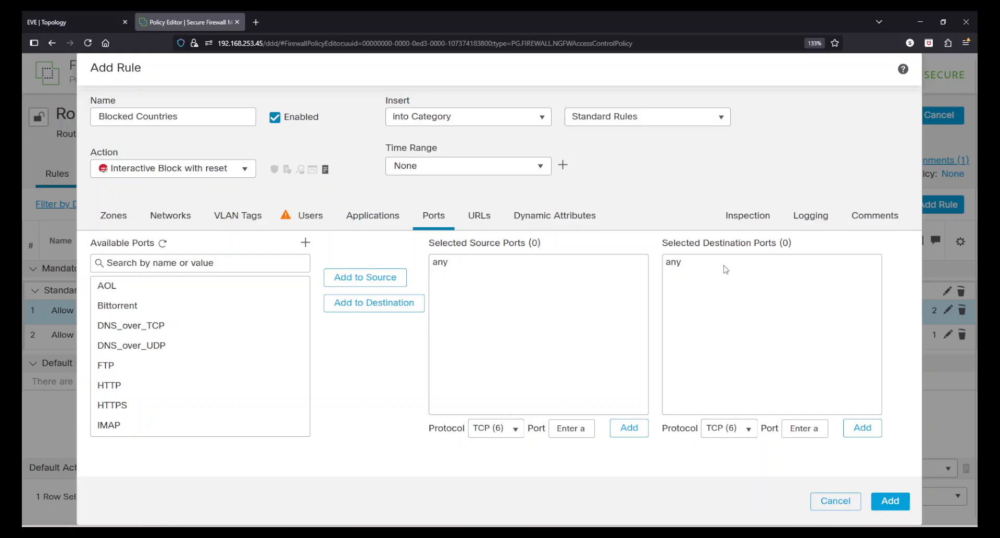
left_click(488, 220)
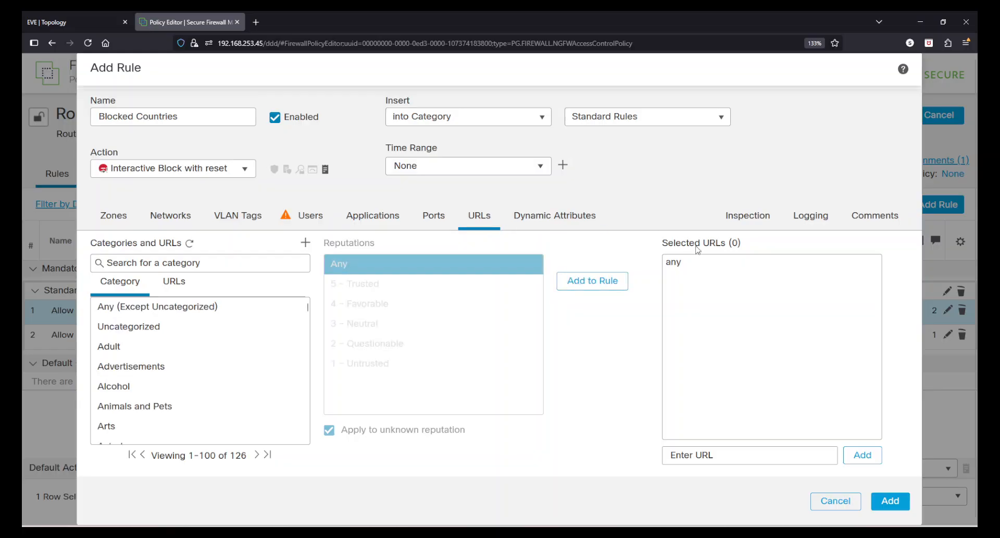
left_click(544, 227)
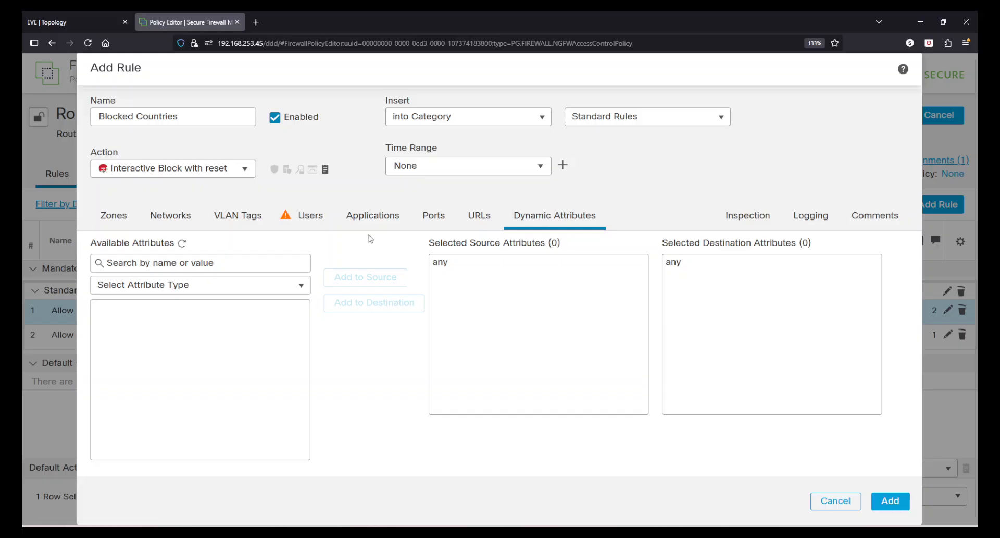
left_click(302, 291)
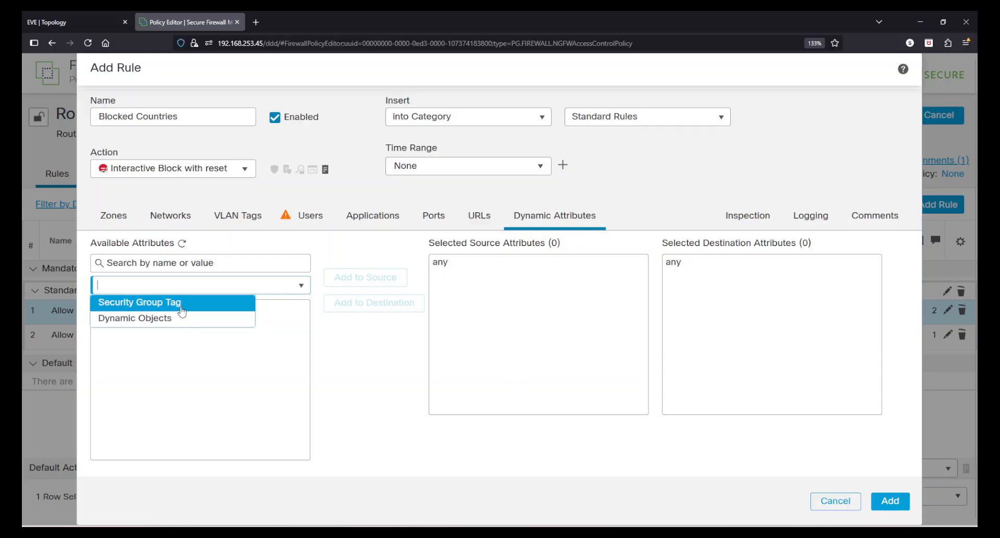
left_click(388, 390)
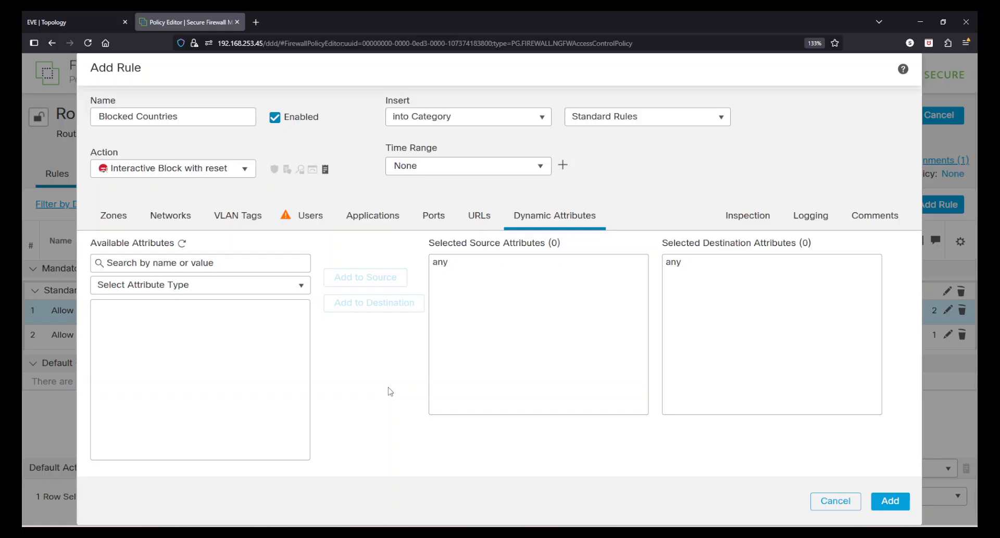
Set the rule's action to Block and enable logging at the beginning of connection.
left_click(769, 218)
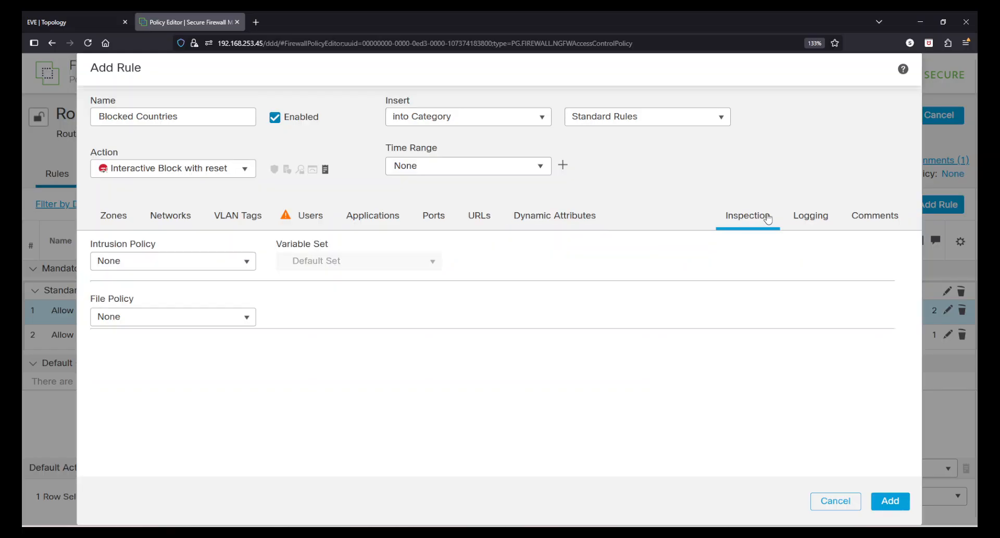
left_click(244, 168)
left_click(126, 230)
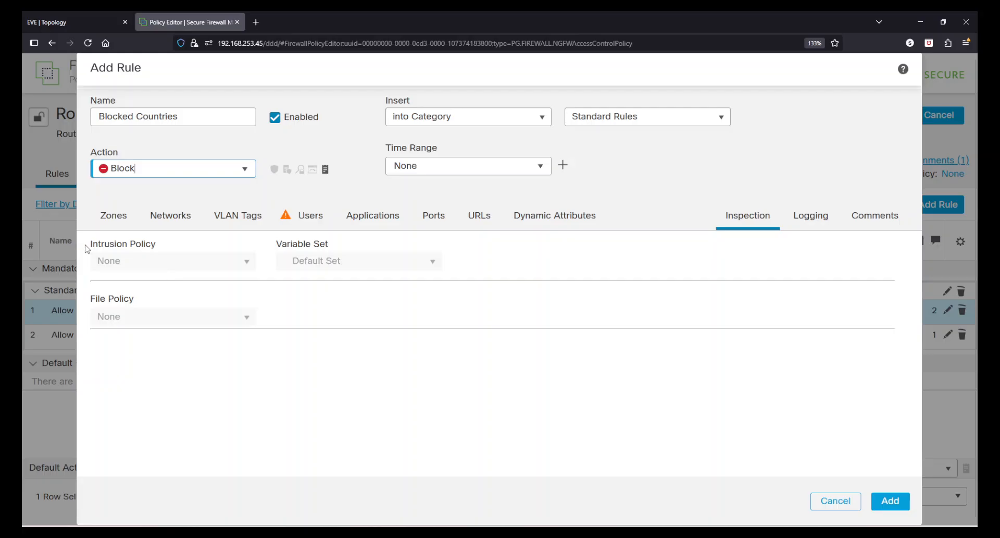
left_click(810, 226)
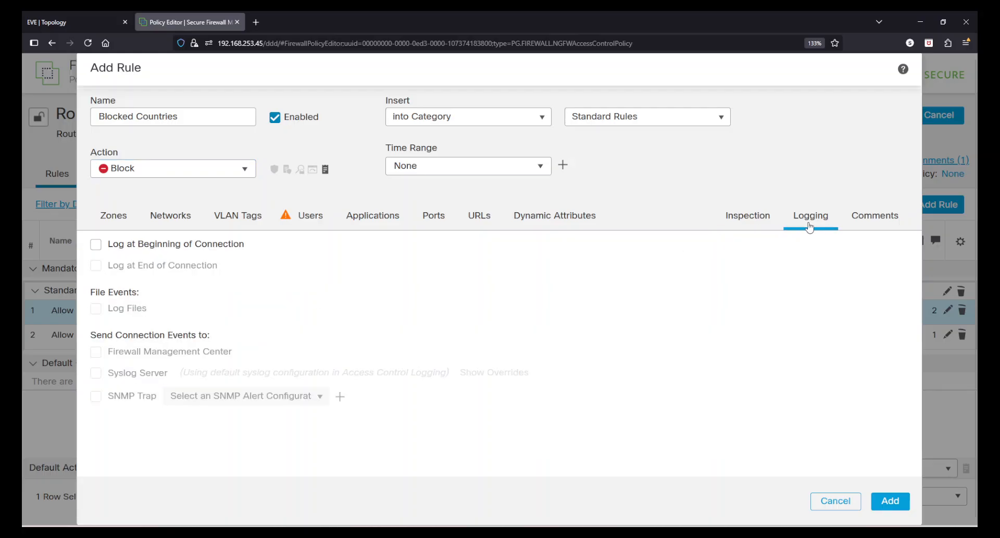
left_click(95, 244)
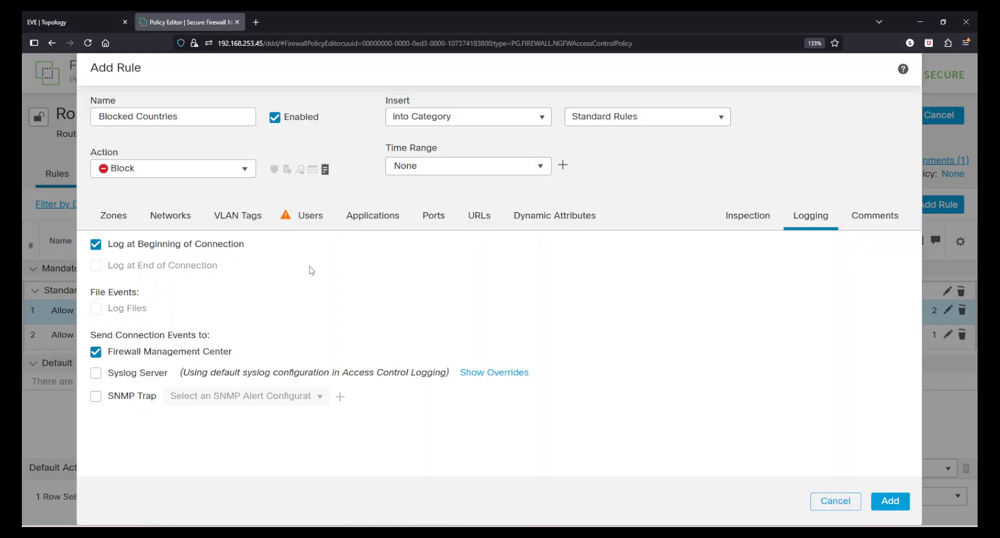
Add the comment "Blocked traffic for Pakistan and China." and add the finished rule to the policy.
left_click(873, 216)
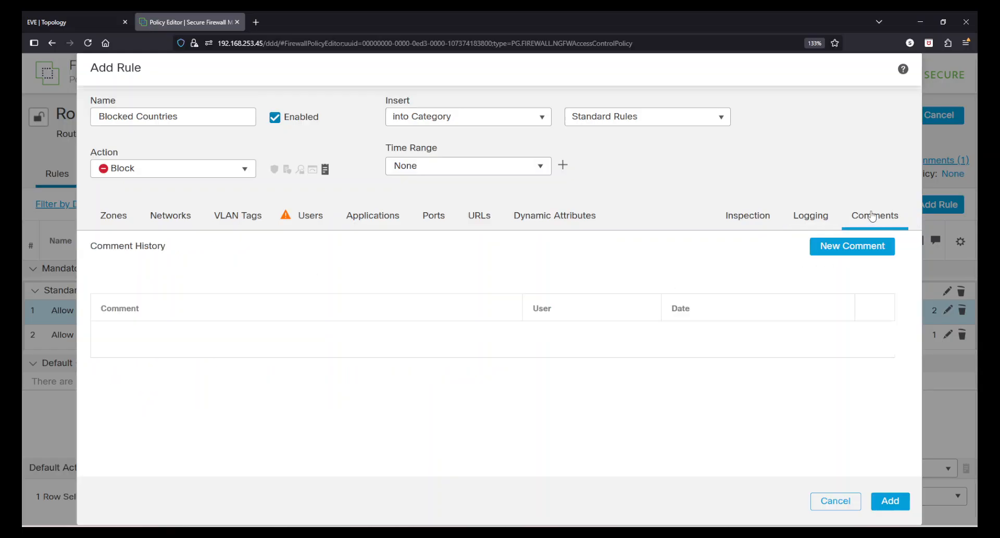
left_click(864, 250)
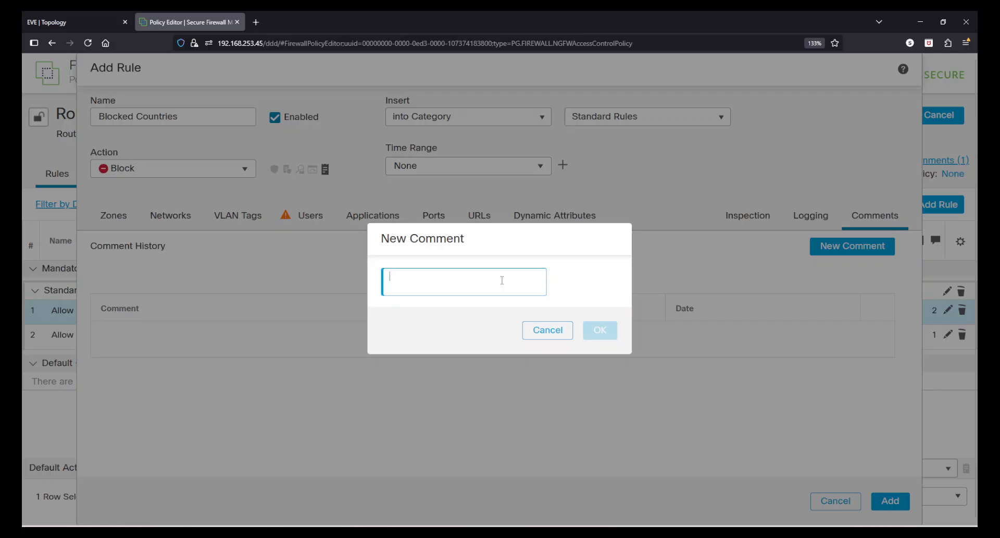
type("Blocked")
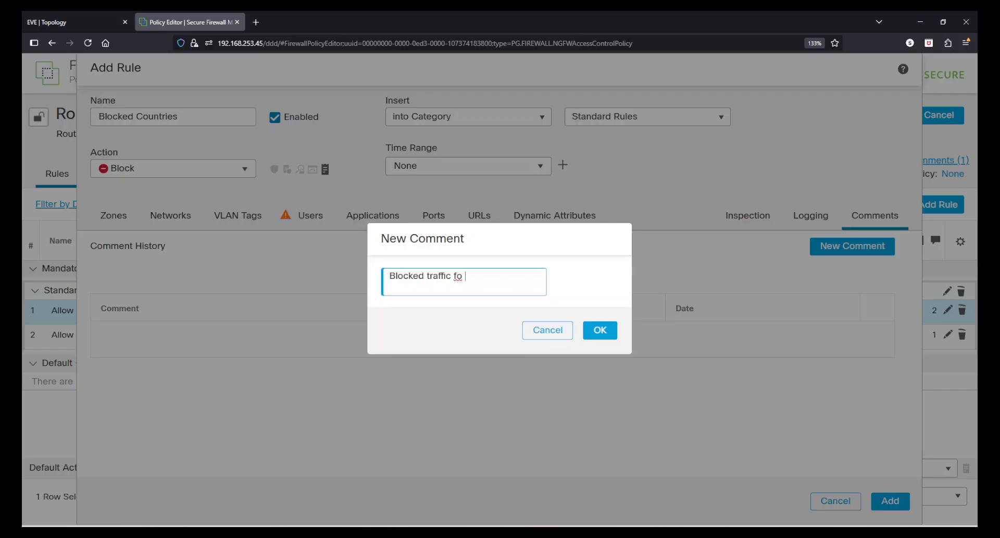
type("traffic for Pakistan and China.")
left_click(610, 329)
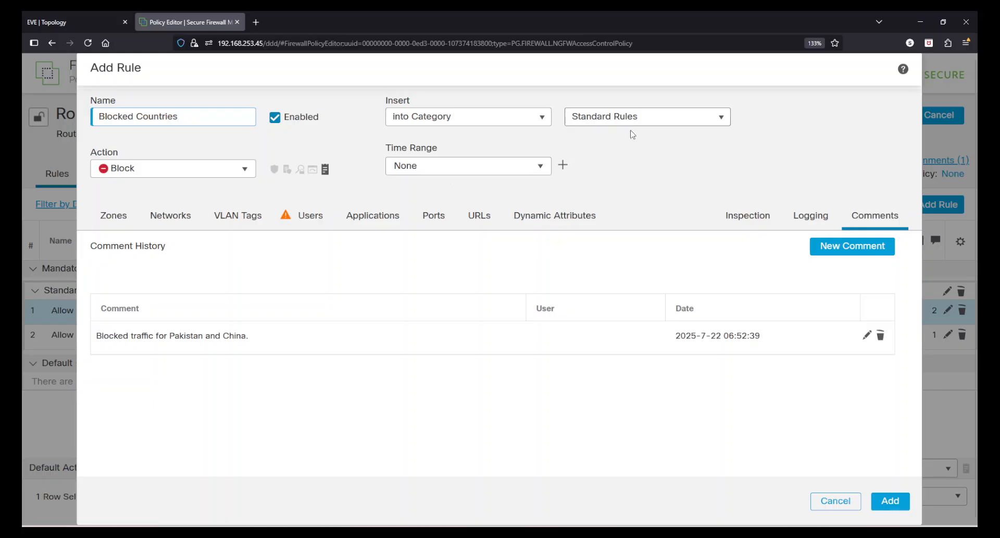
left_click(890, 500)
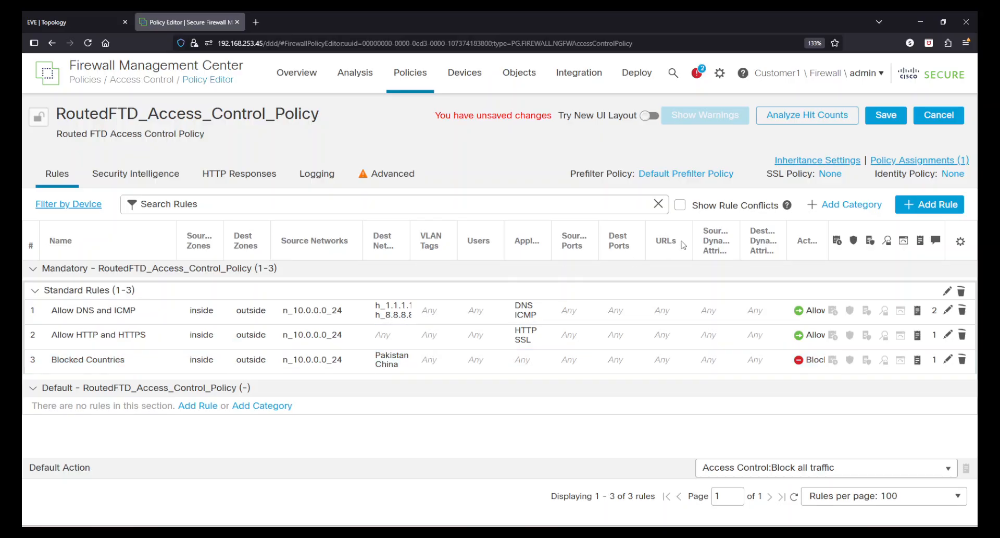
Add a category named "Block Rules" to the Mandatory section of the policy.
left_click(820, 205)
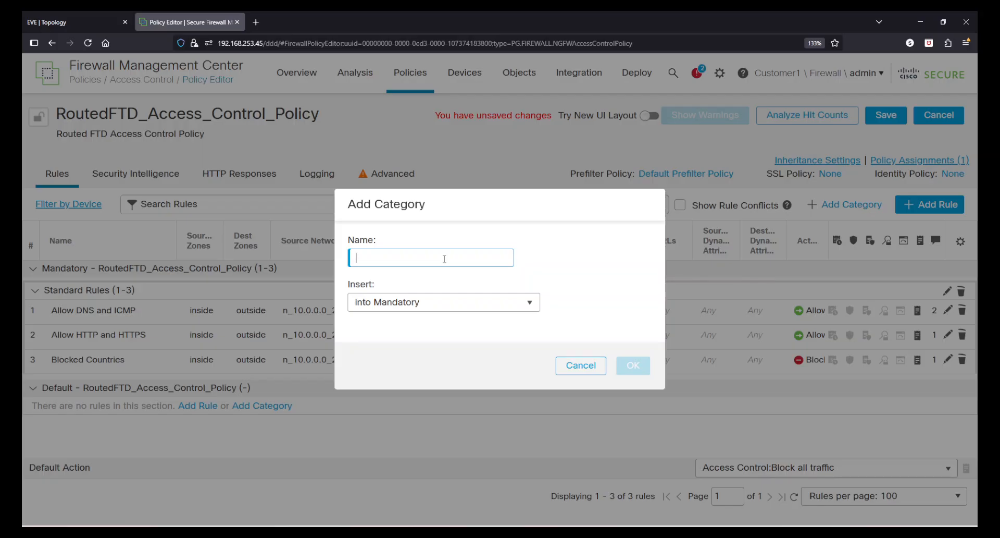
type("Block")
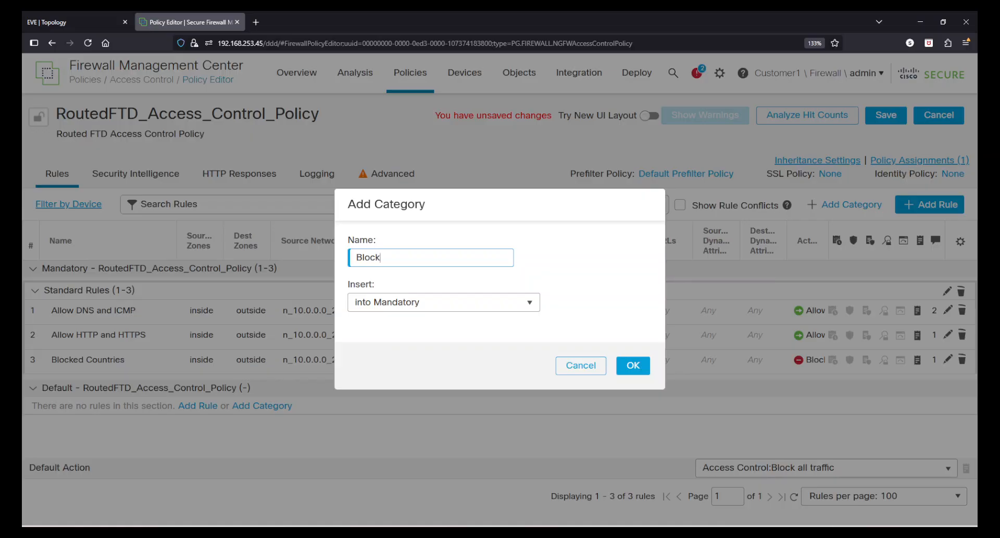
type(" Rules")
left_click(633, 366)
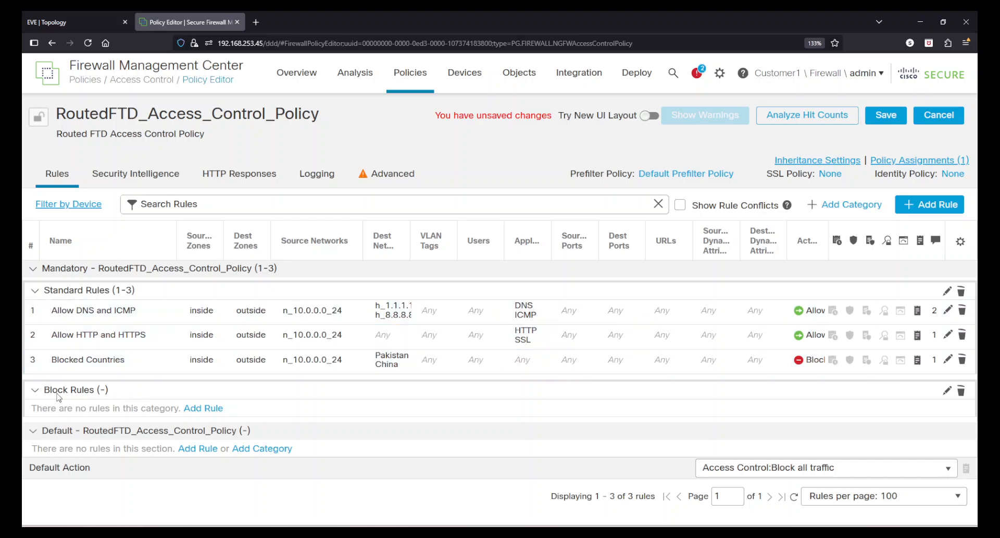
Move the Blocked Countries rule into the Block Rules category and check that category's edit settings.
left_click(35, 391)
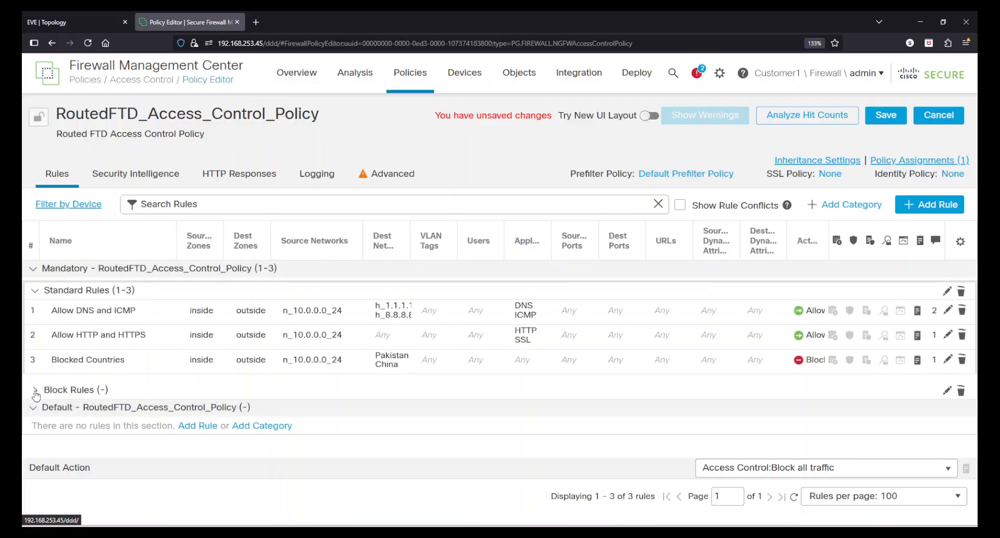
left_click(35, 390)
left_click_drag(119, 363, 135, 407)
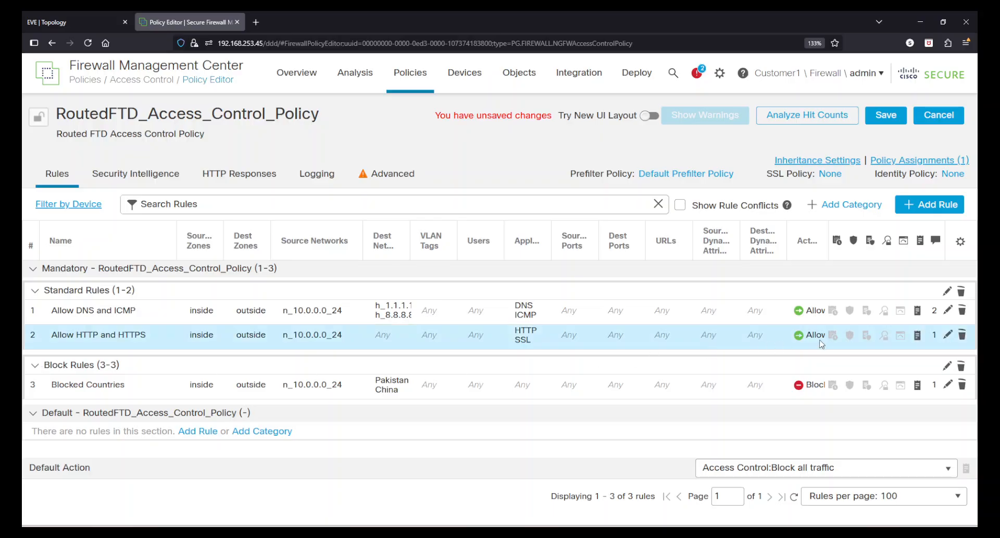
left_click(947, 366)
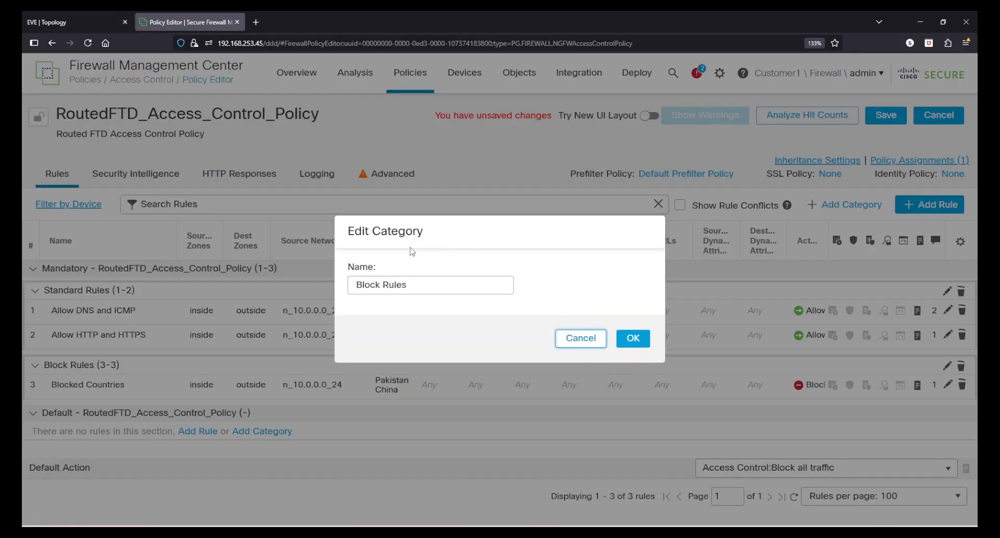
left_click(575, 339)
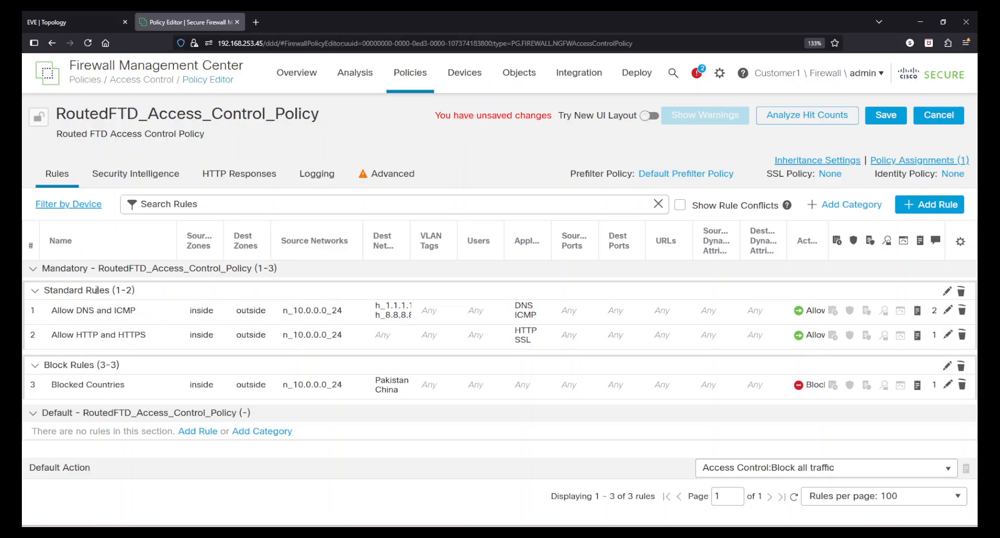
Move the Blocked Countries rule to the first position in the Standard Rules category.
left_click_drag(92, 388, 99, 300)
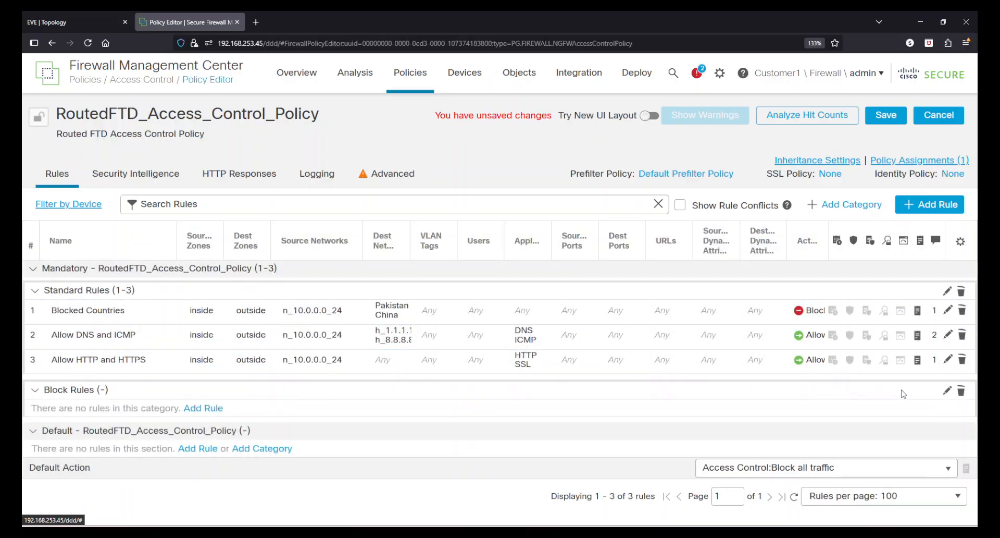
Delete the empty Block Rules category and save the access control policy.
left_click(961, 390)
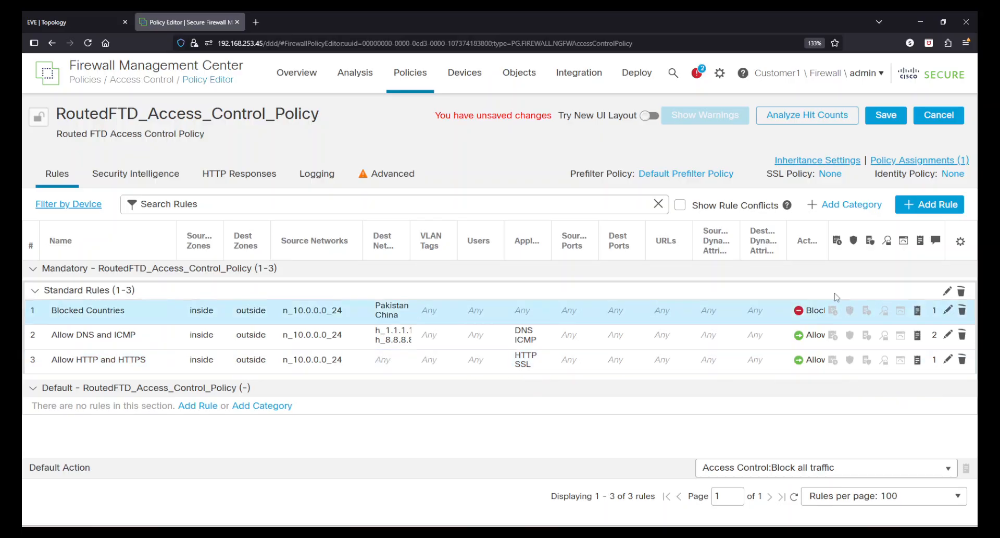
left_click(886, 116)
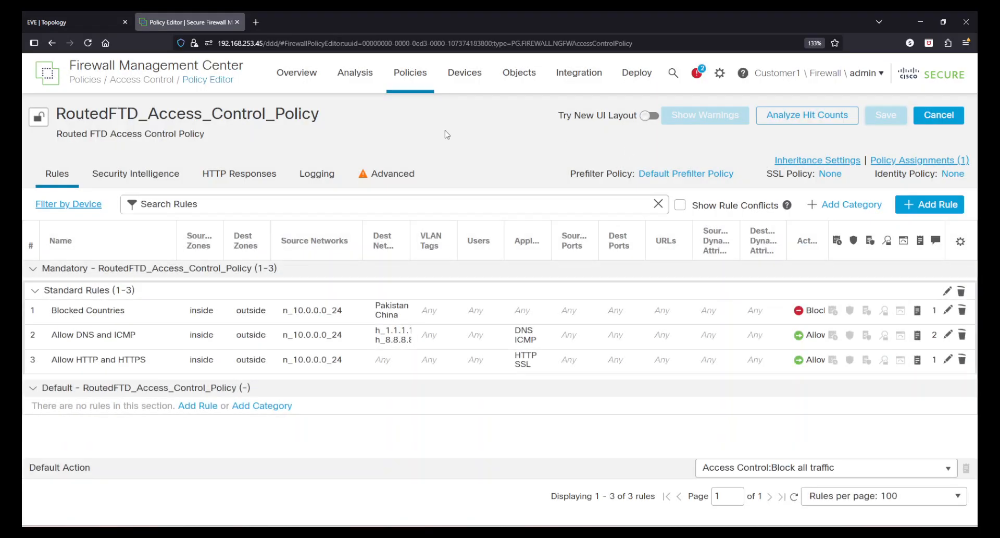
Check the device deployment status and review the logging settings of the RoutedFTD_Access_Control_Policy's default action without changing them.
left_click(636, 74)
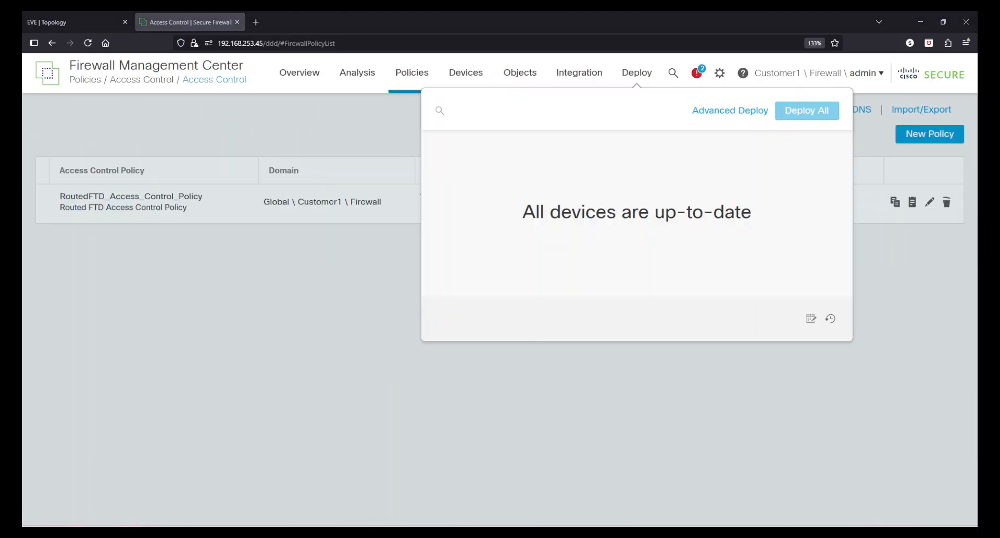
left_click(717, 434)
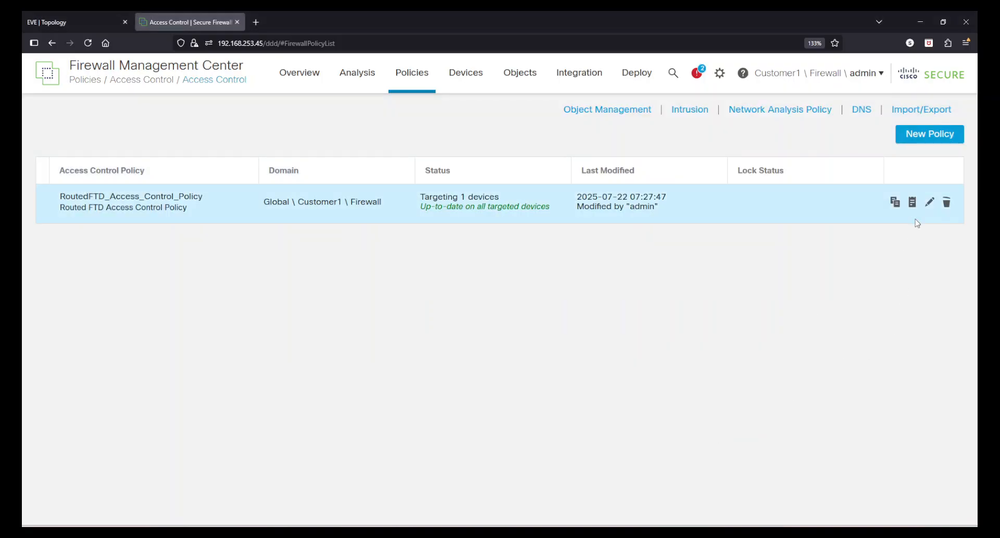
left_click(930, 204)
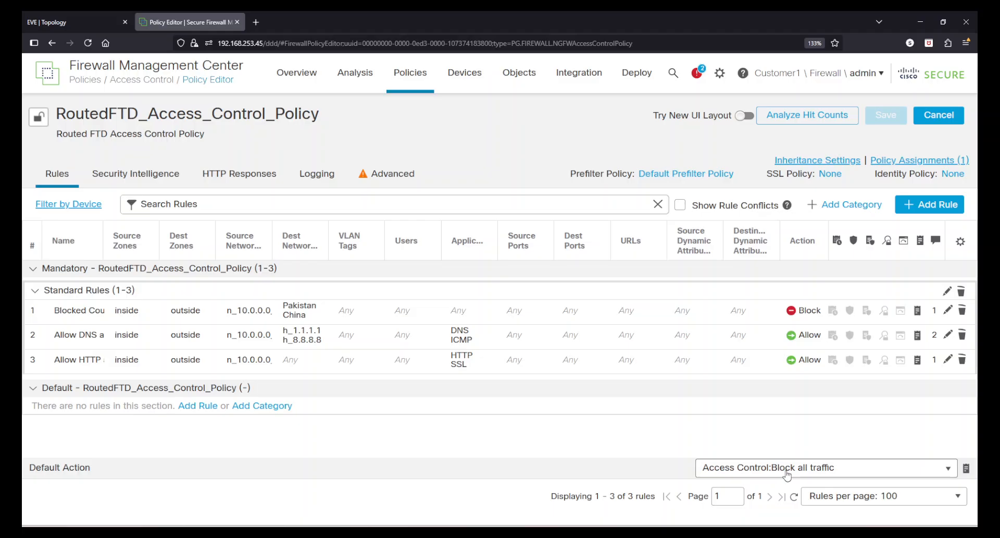
left_click(965, 469)
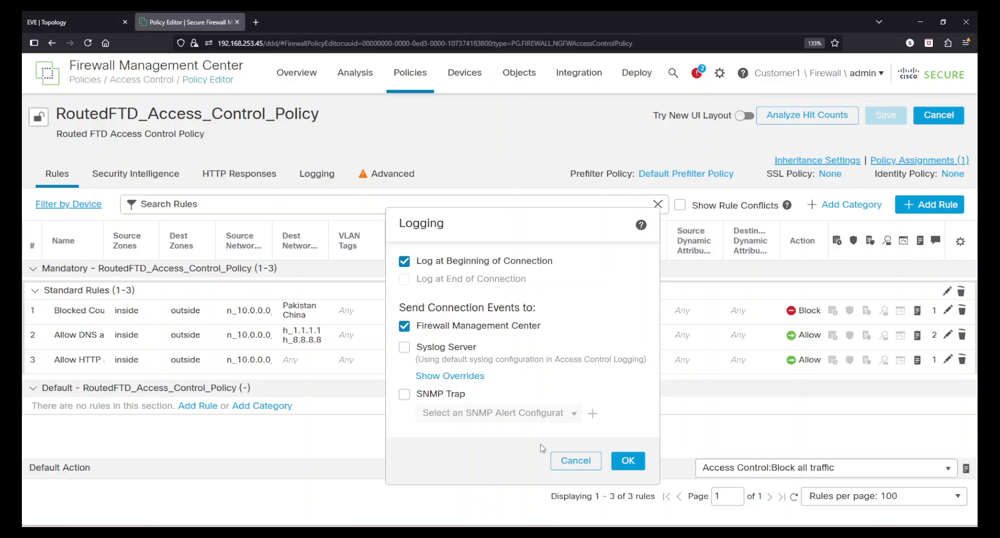
left_click(561, 464)
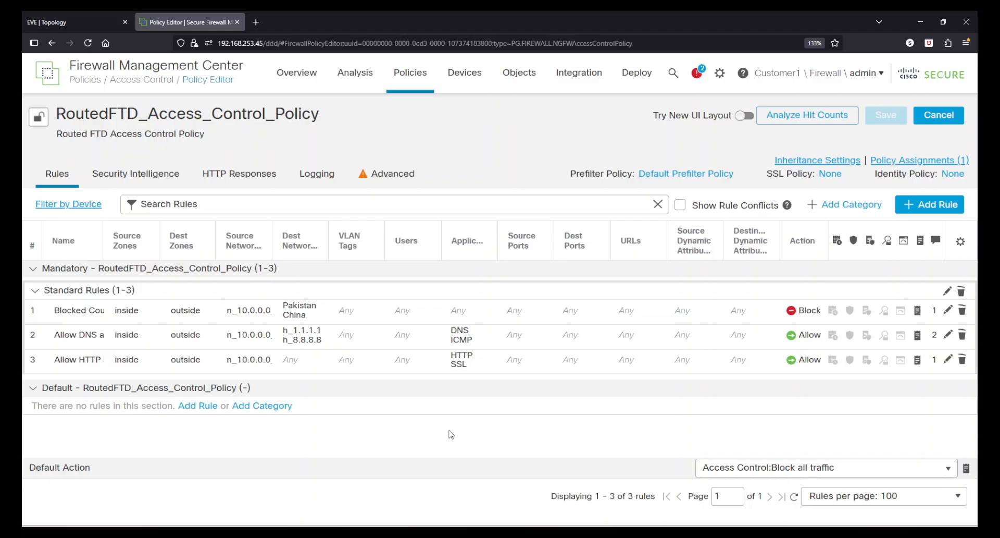
left_click(939, 119)
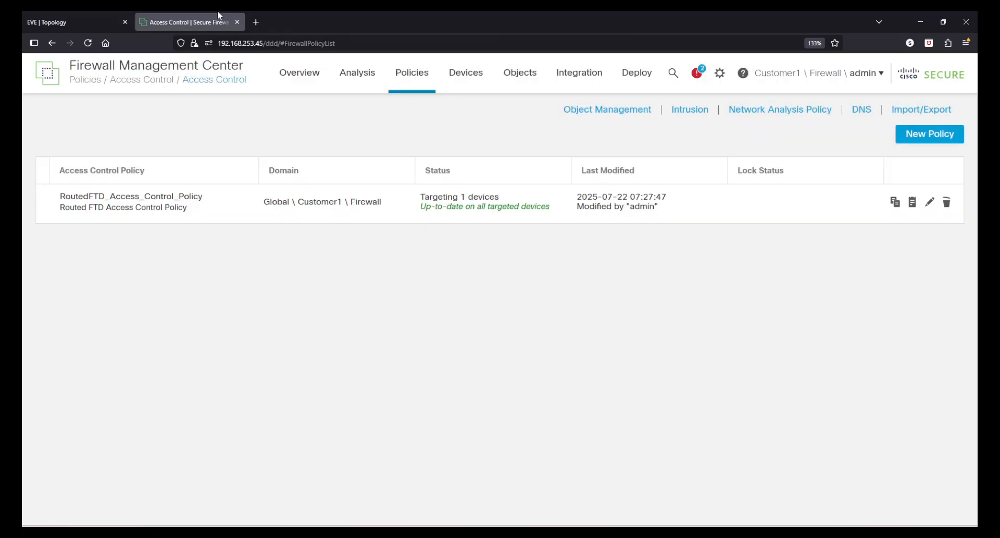
Switch to the Linux virtual machine and open portquiz.net in Firefox to test outbound HTTP access.
left_click(92, 14)
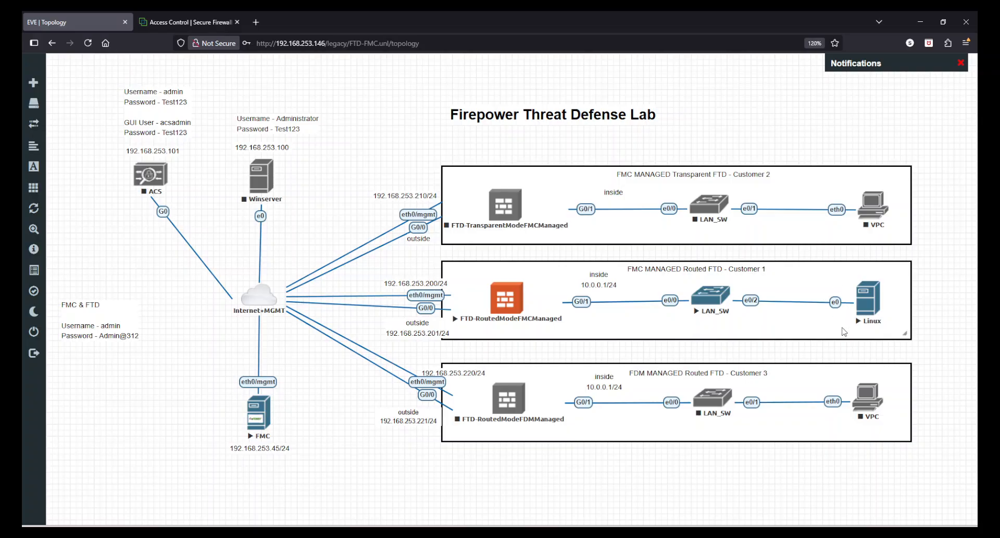
left_click(209, 22)
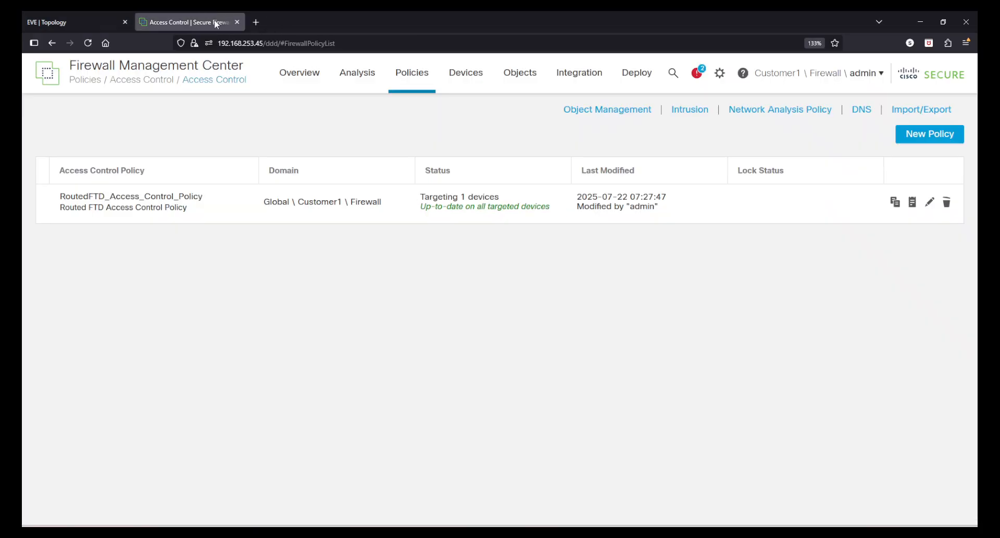
key("alt+Tab")
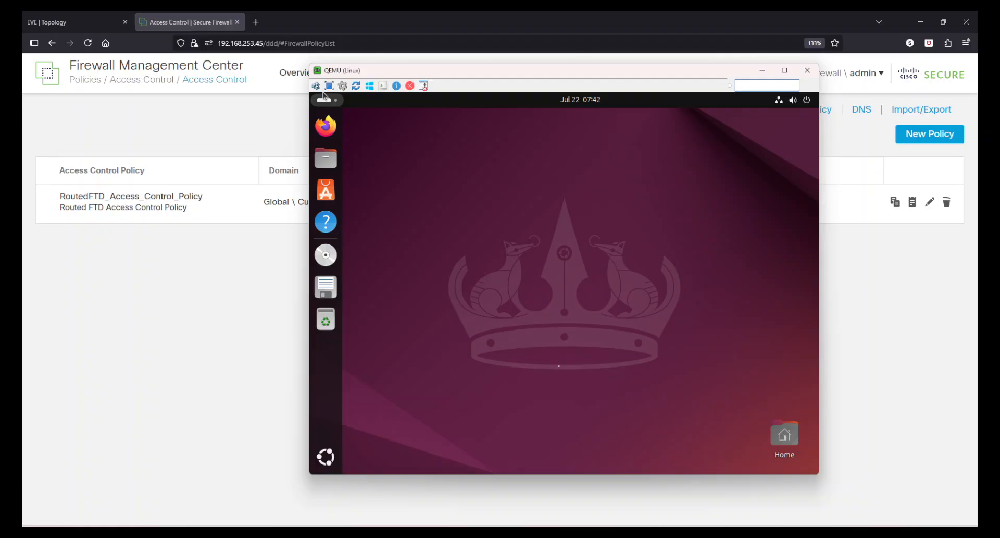
left_click(326, 125)
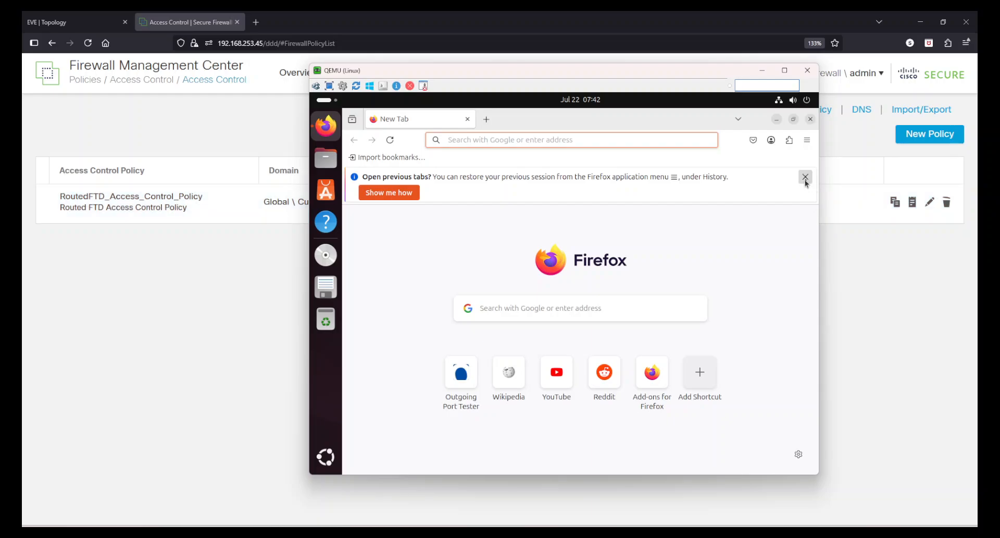
left_click(805, 177)
left_click(551, 141)
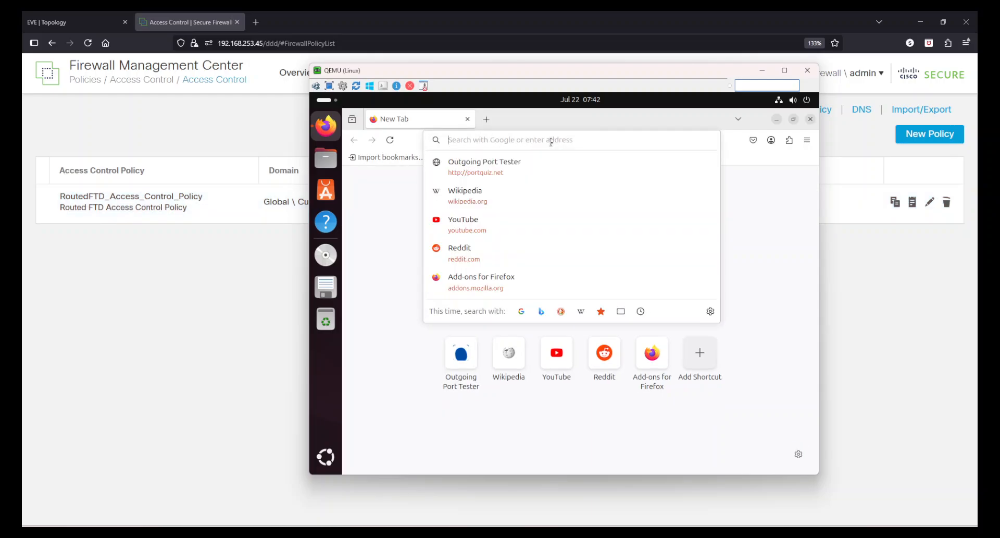
left_click(505, 173)
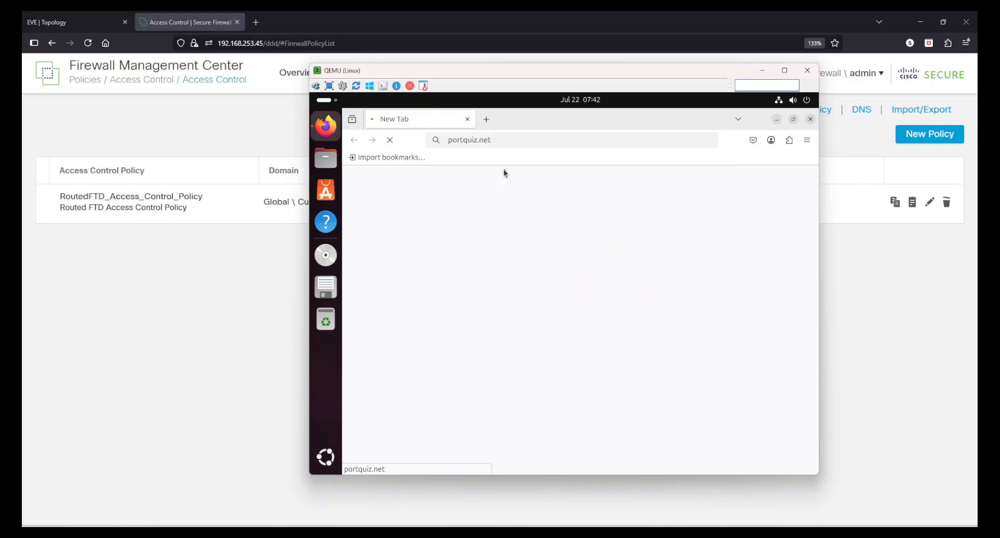
left_click_drag(437, 207, 552, 345)
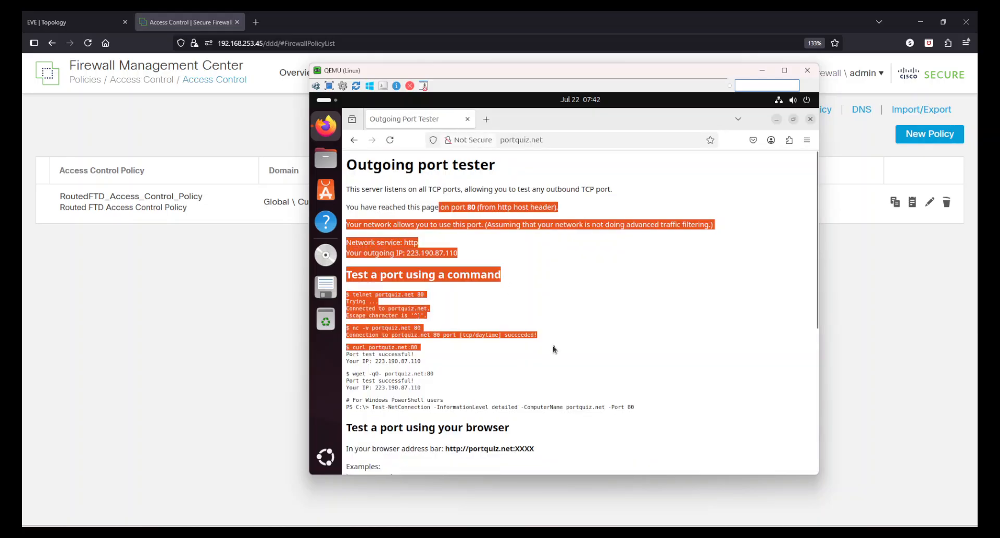
left_click(552, 345)
Try to load Wikipedia in a new Firefox tab to test outbound HTTPS access.
left_click(486, 119)
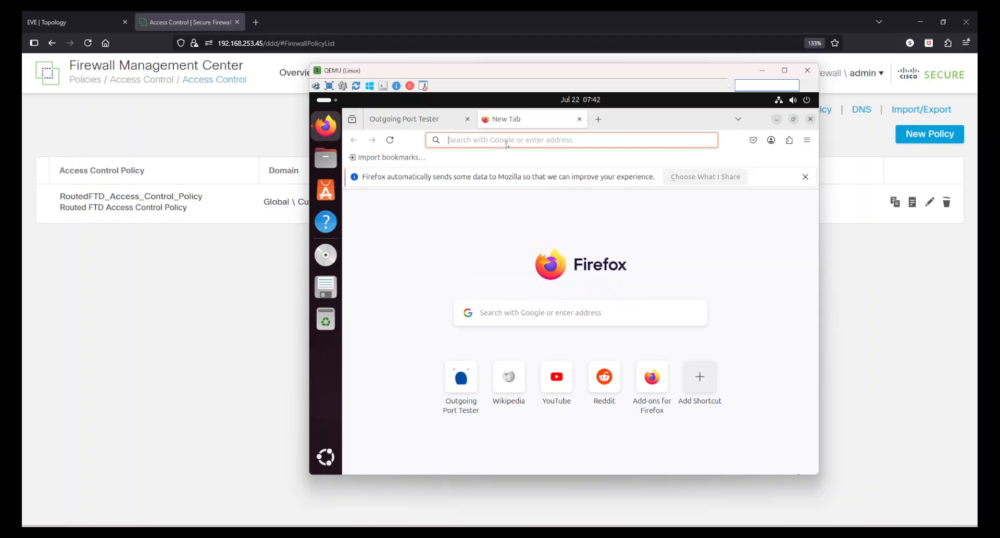
left_click(507, 372)
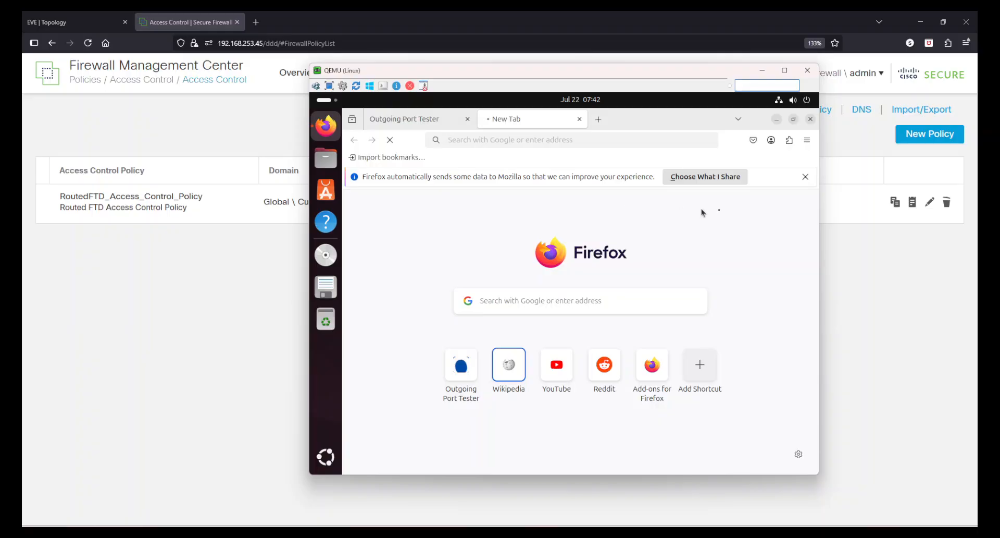
left_click(806, 177)
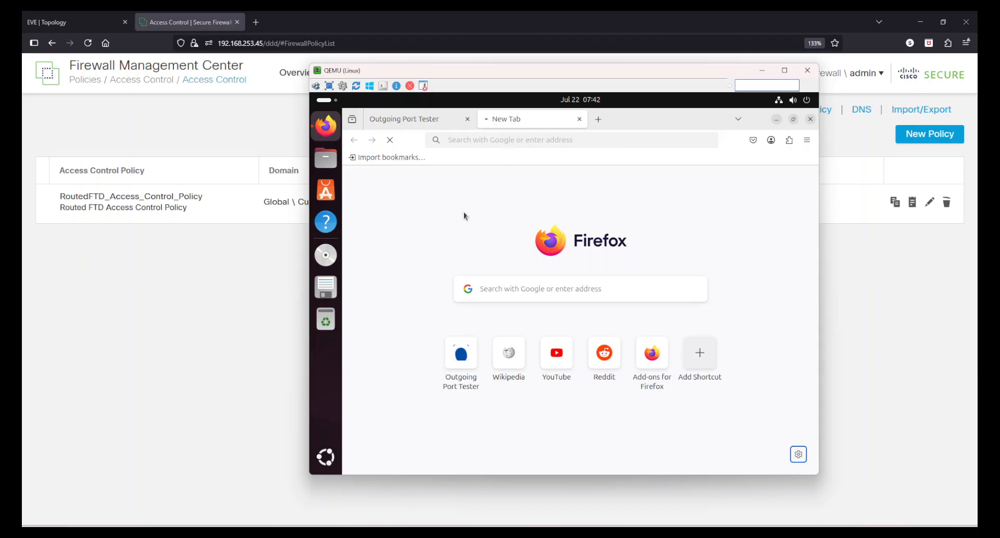
Switch back to Firewall Management Center and examine the connection events for the action and application protocol of the test traffic.
left_click(131, 348)
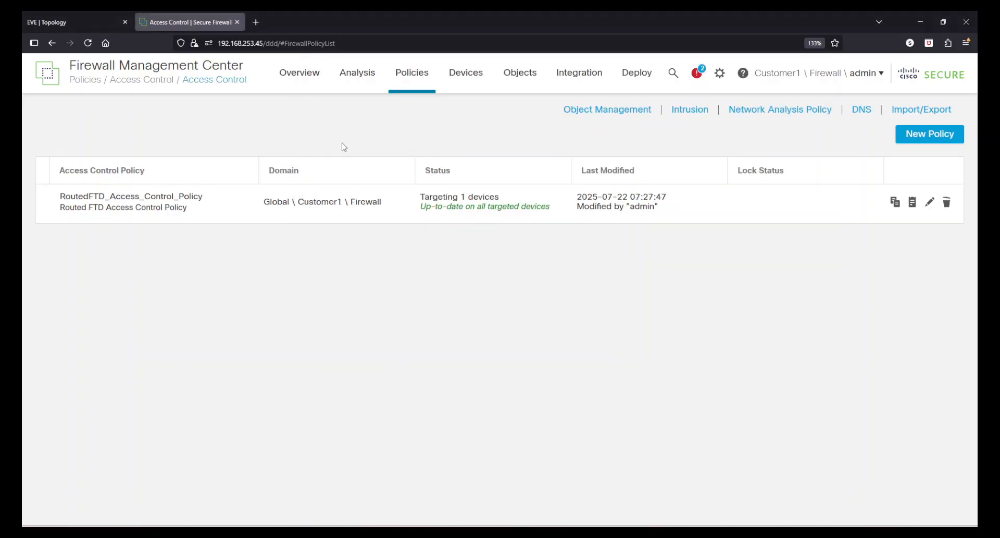
mouse_move(365, 76)
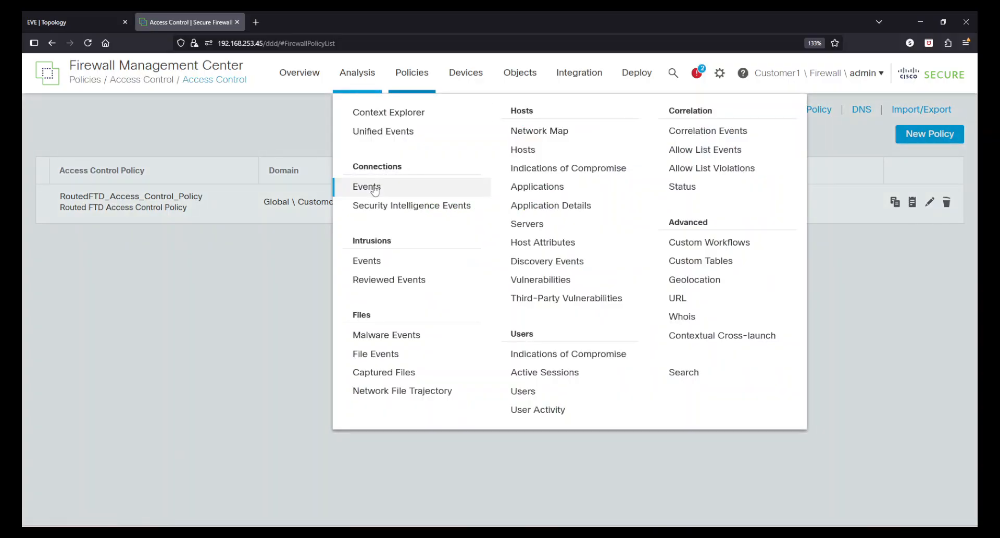
left_click(373, 187)
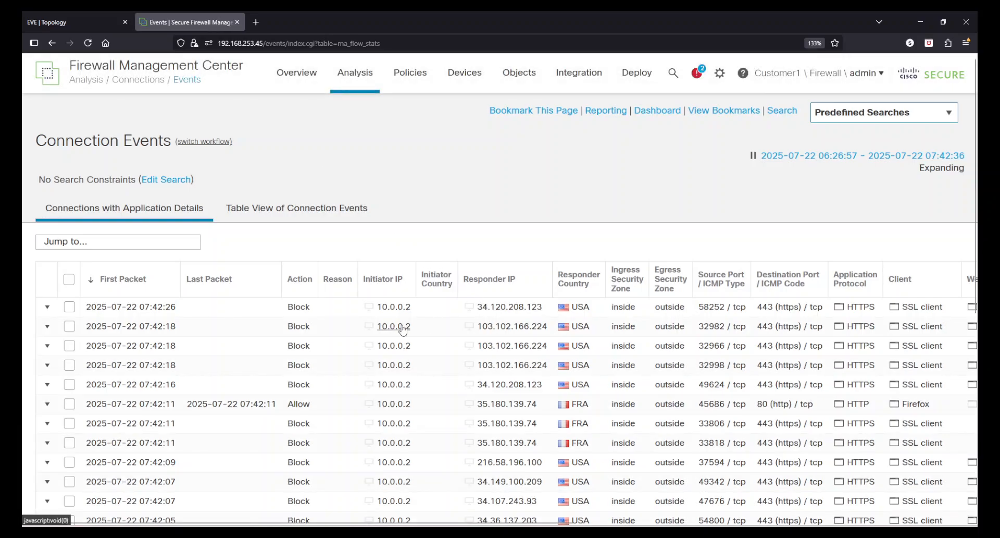
scroll(409, 365, "down", 2)
scroll(409, 365, "down", 1)
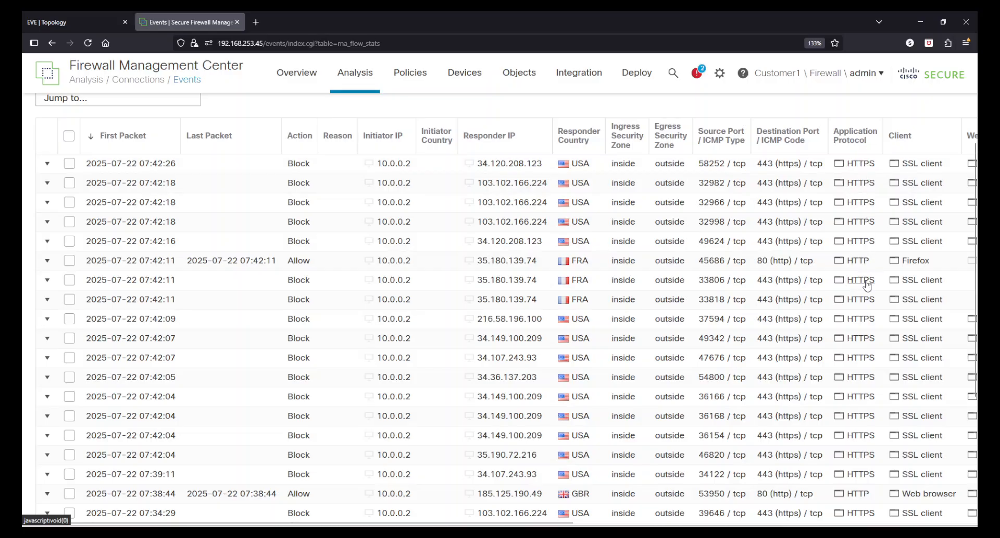
scroll(868, 333, "down", 5)
scroll(868, 350, "up", 5)
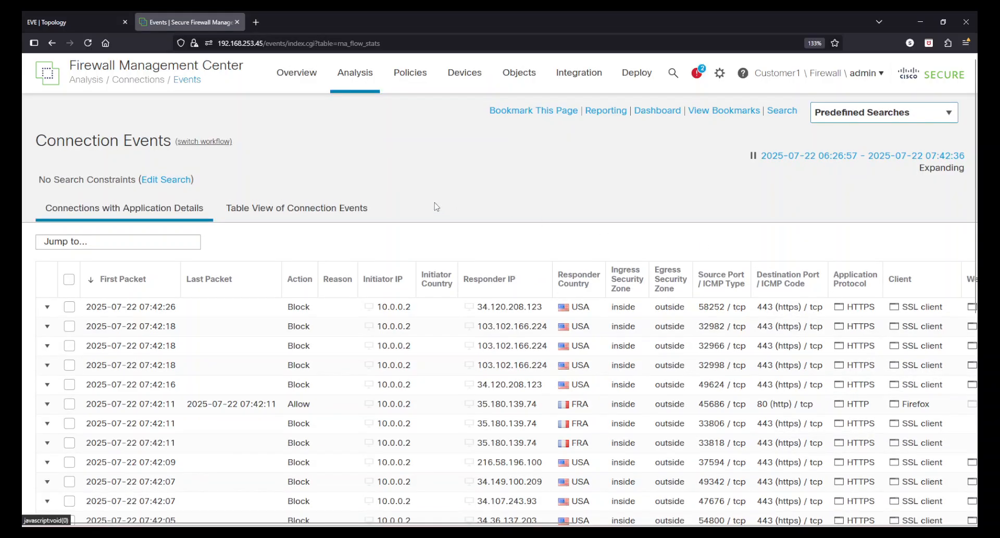
Edit the Allow HTTP and HTTPS rule in RoutedFTD_Access_Control_Policy and remove SSL from its selected applications.
mouse_move(404, 77)
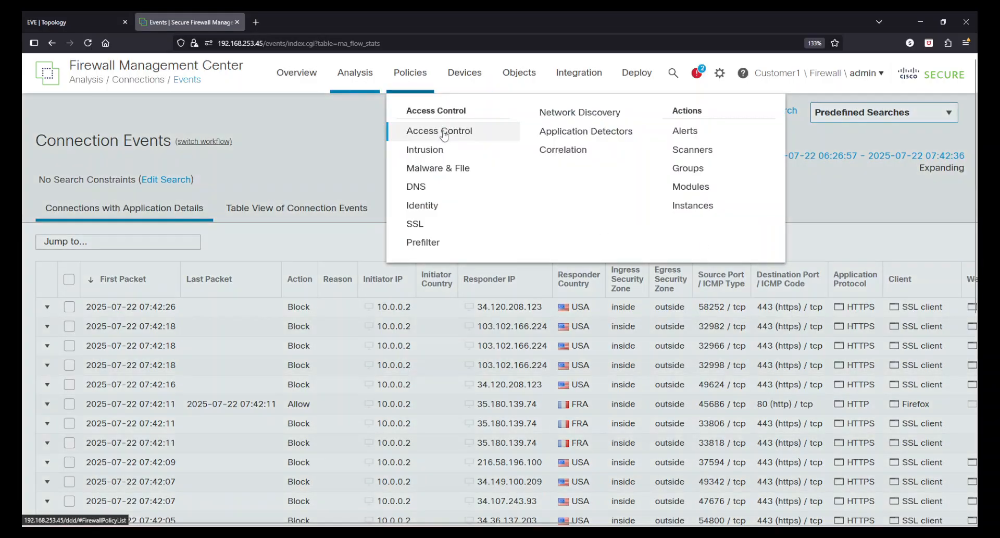
left_click(438, 132)
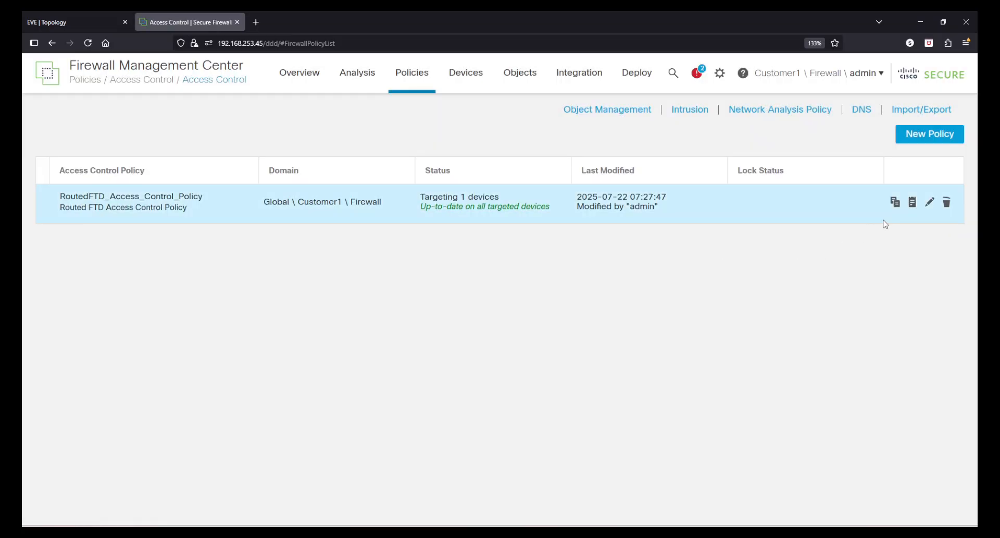
left_click(929, 202)
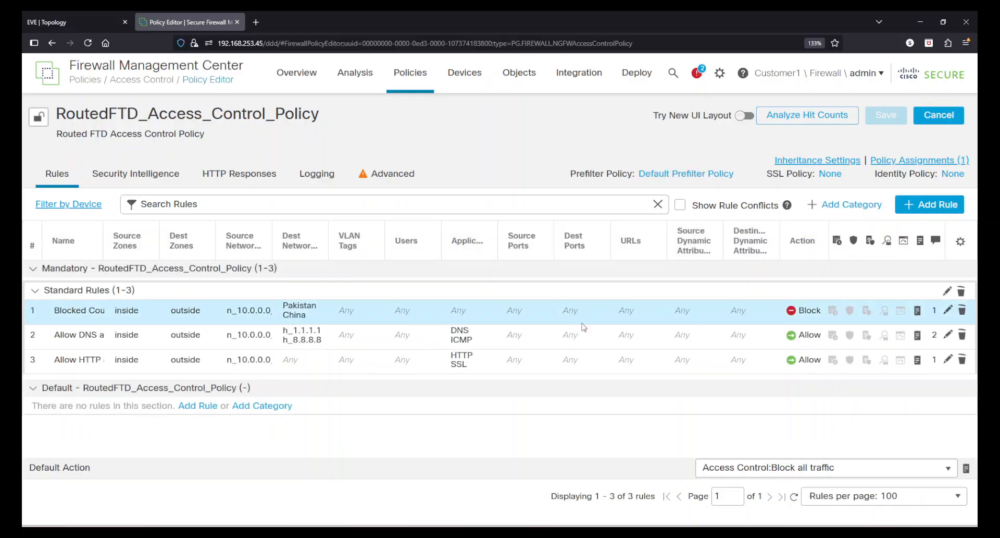
left_click(947, 360)
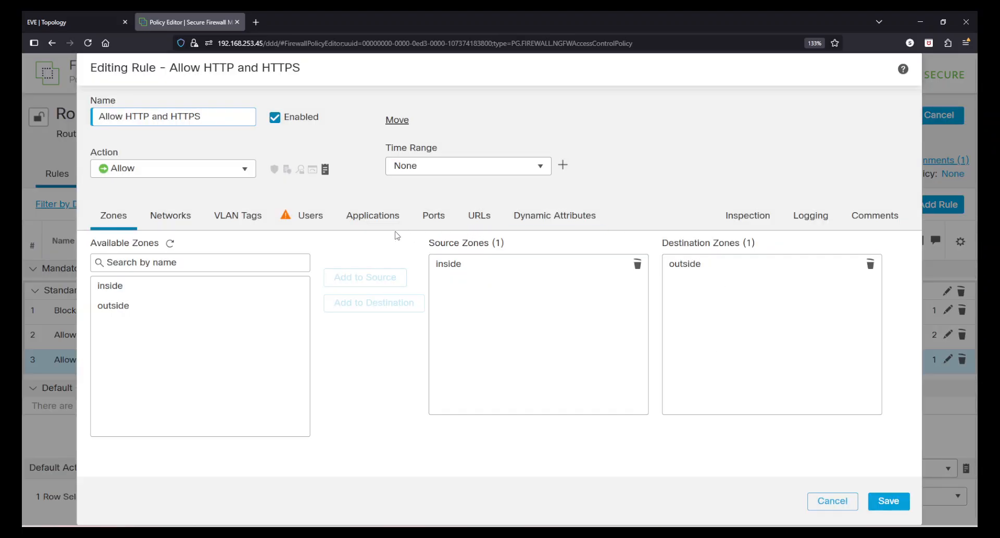
left_click(390, 217)
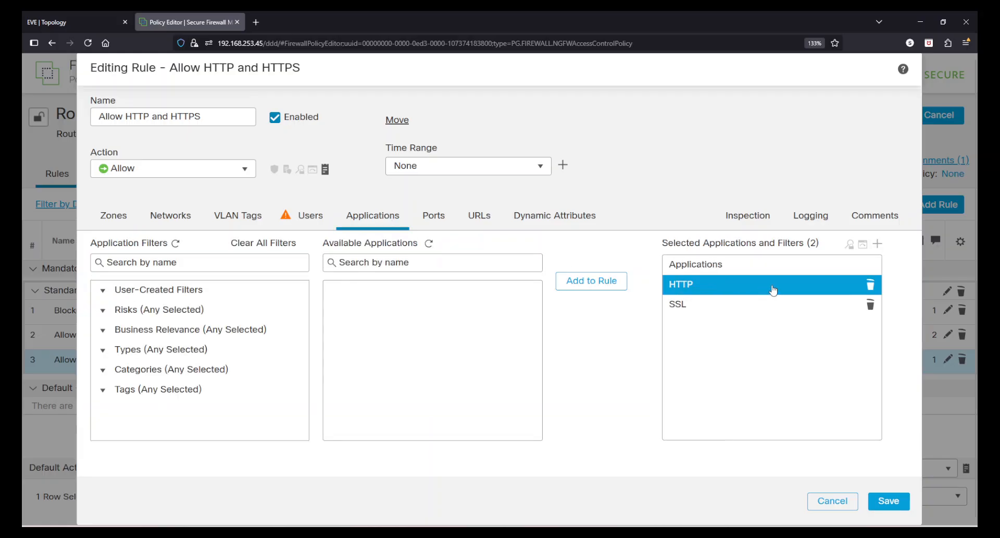
left_click(870, 304)
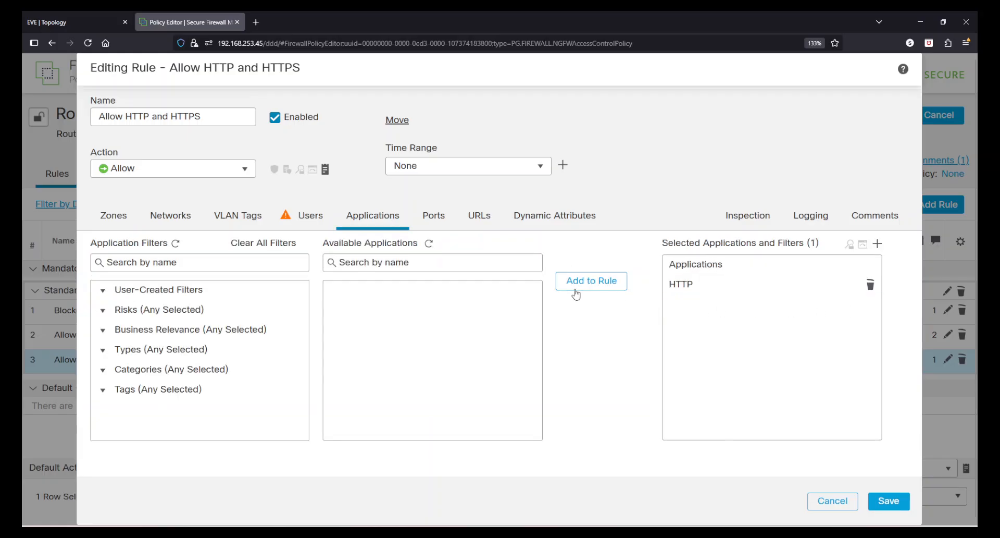
Find the HTTPS application and add it to the Allow HTTP and HTTPS rule.
left_click(420, 263)
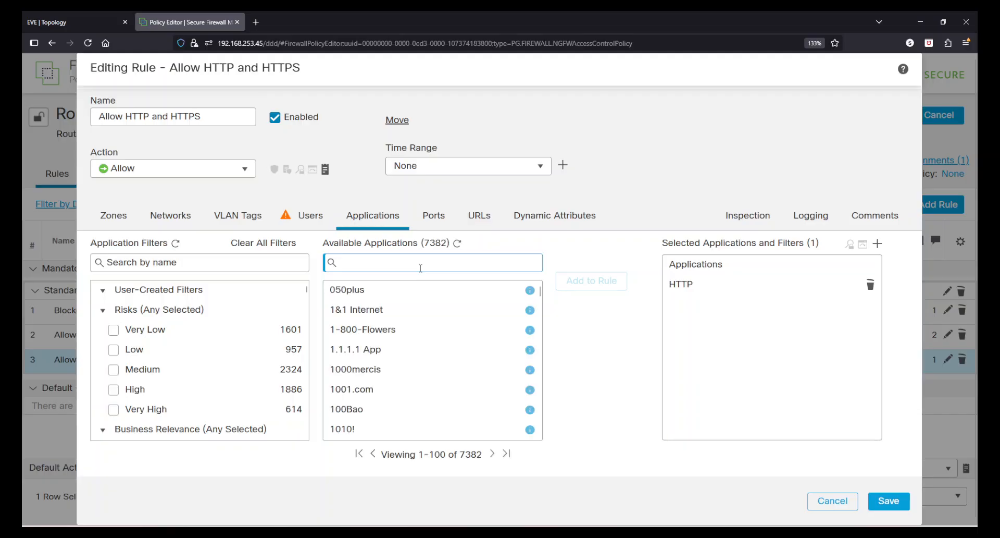
type("HTTPS")
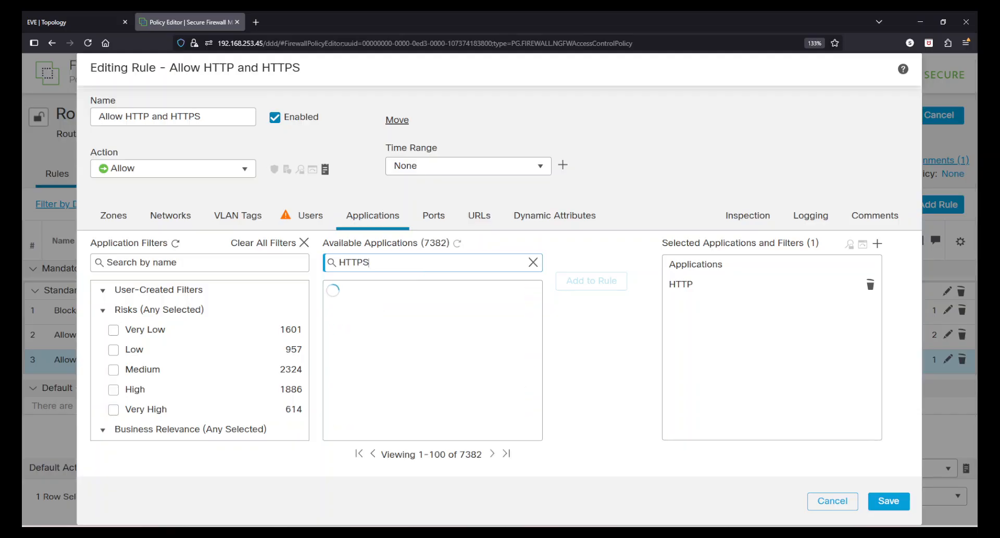
left_click(461, 335)
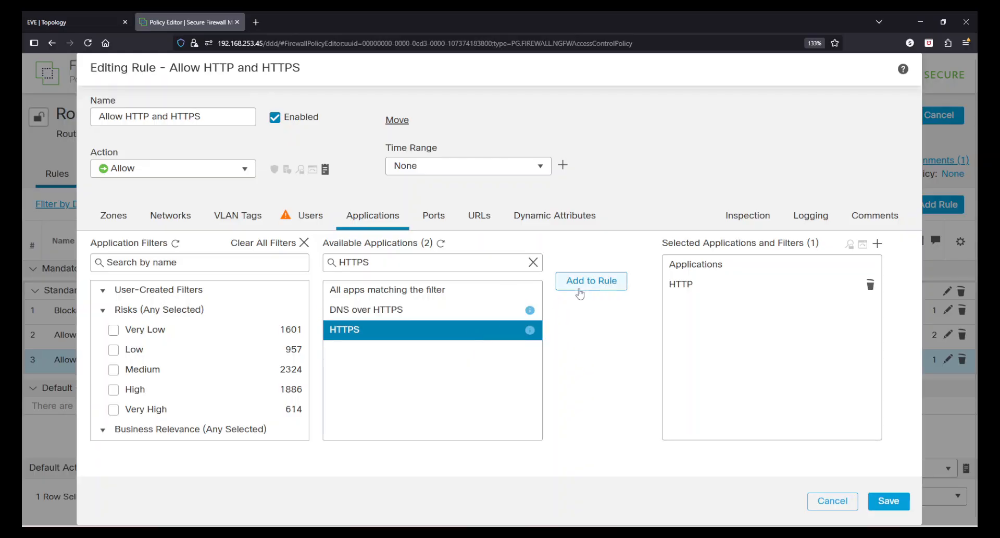
left_click(591, 281)
Save the rule with the change description "Removed SSL and added HTTPS" and save the access control policy.
left_click(889, 502)
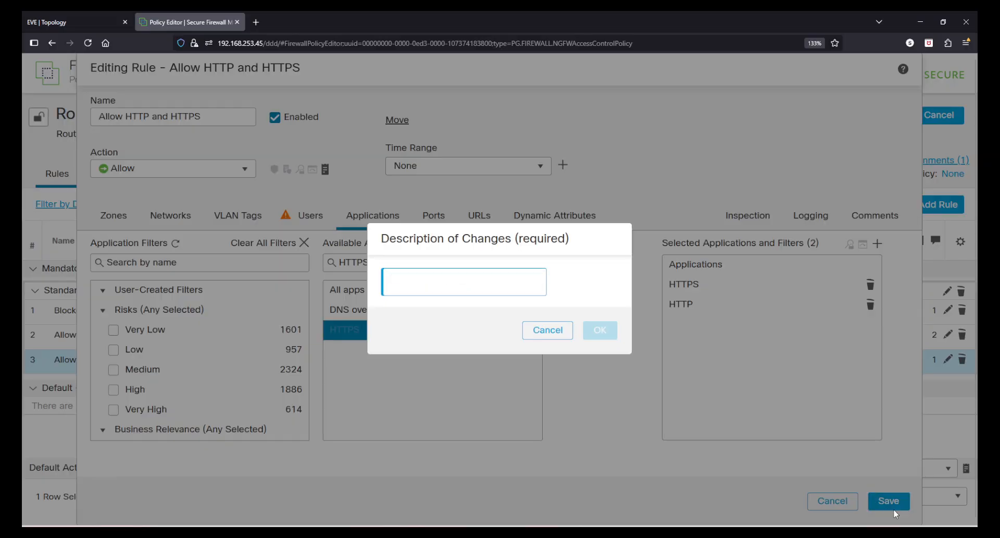
type("A")
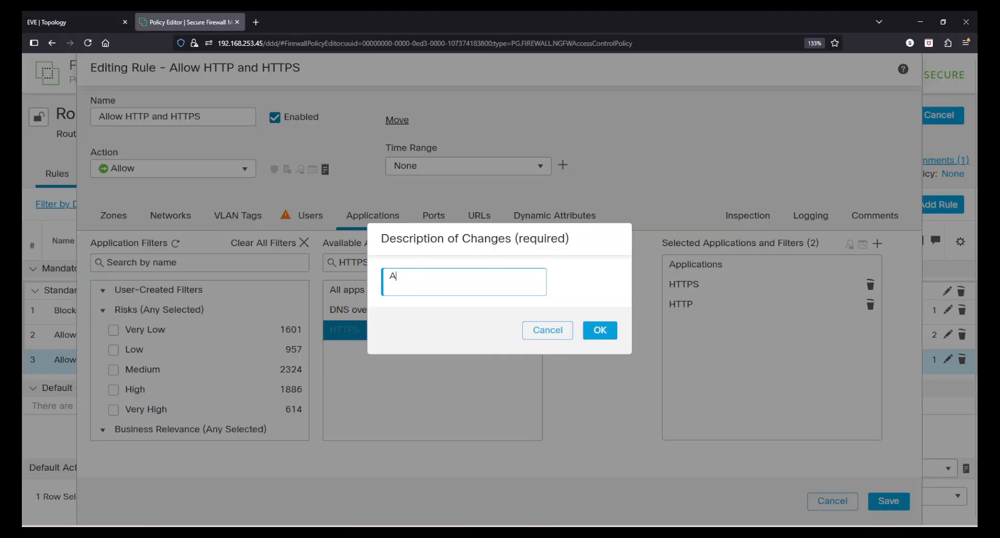
key("BackSpace")
type("EMO")
key("BackSpace")
key("BackSpace")
key("BackSpace")
type("Removed SSL an")
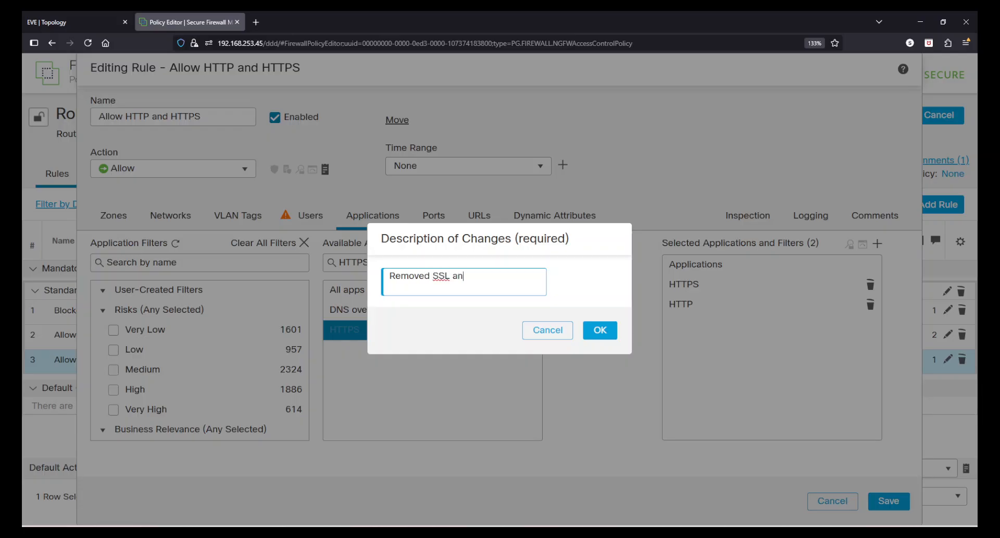
type("d added HTTPS")
left_click(599, 329)
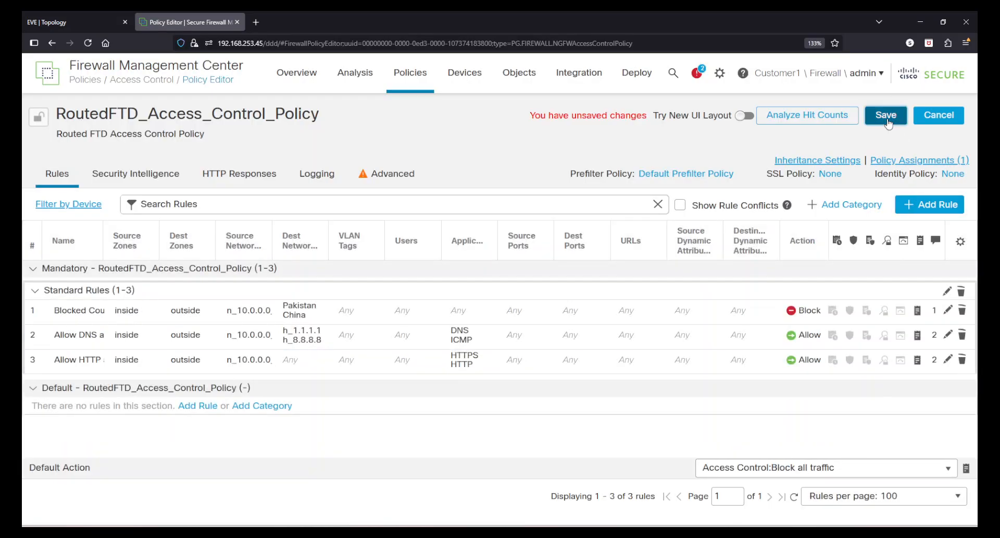
left_click(887, 119)
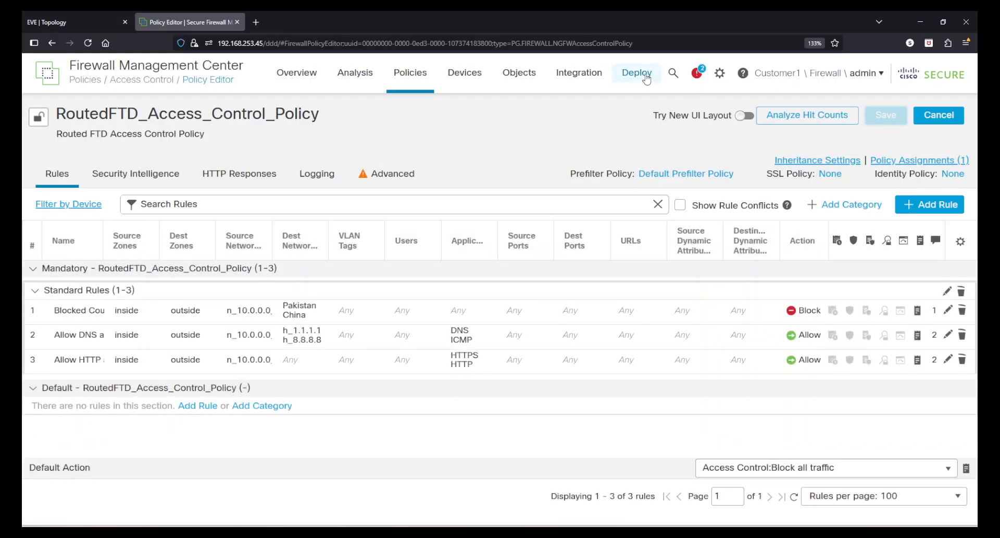
Deploy the pending access control policy changes to the RoutedFTD device and close the deployment list once it finishes.
left_click(644, 74)
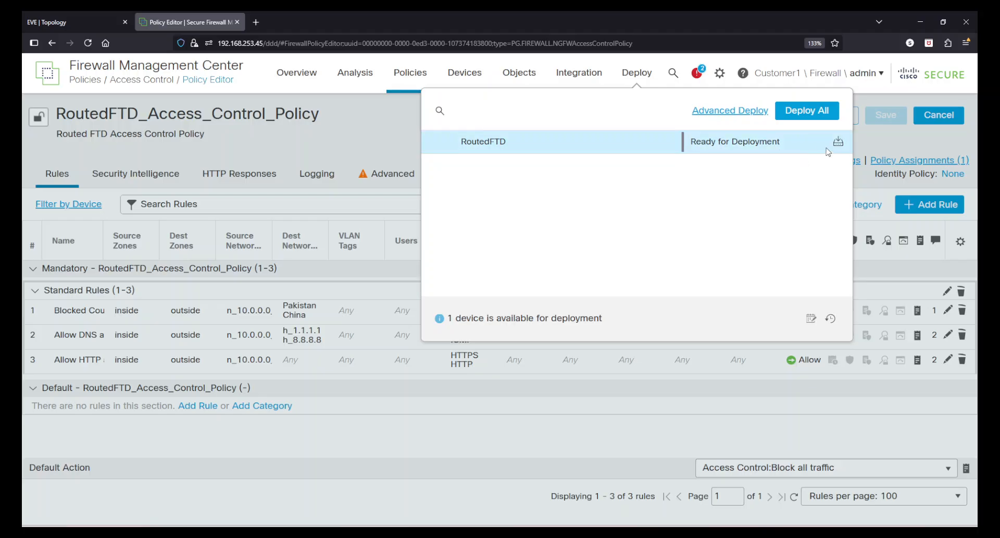
left_click(837, 142)
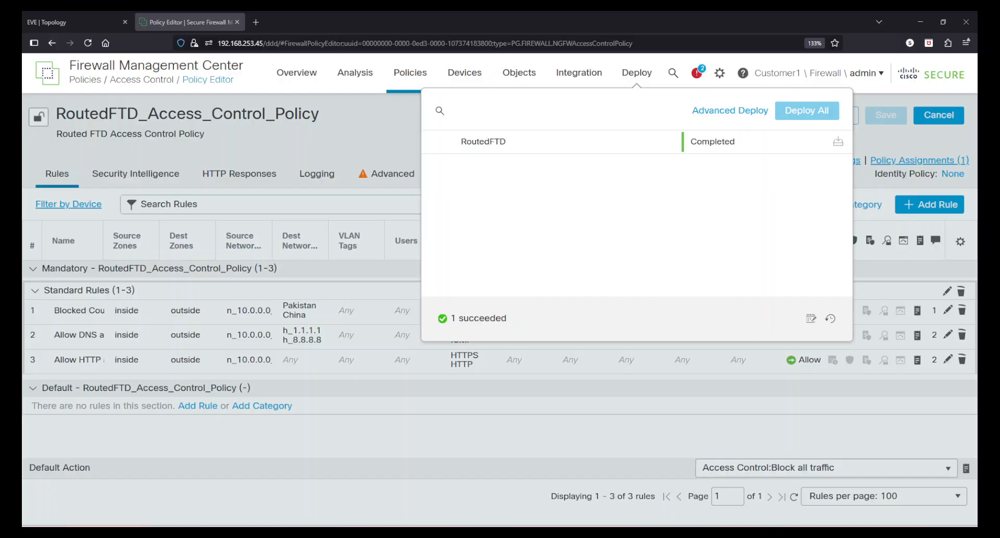
left_click(595, 440)
key("alt+Tab")
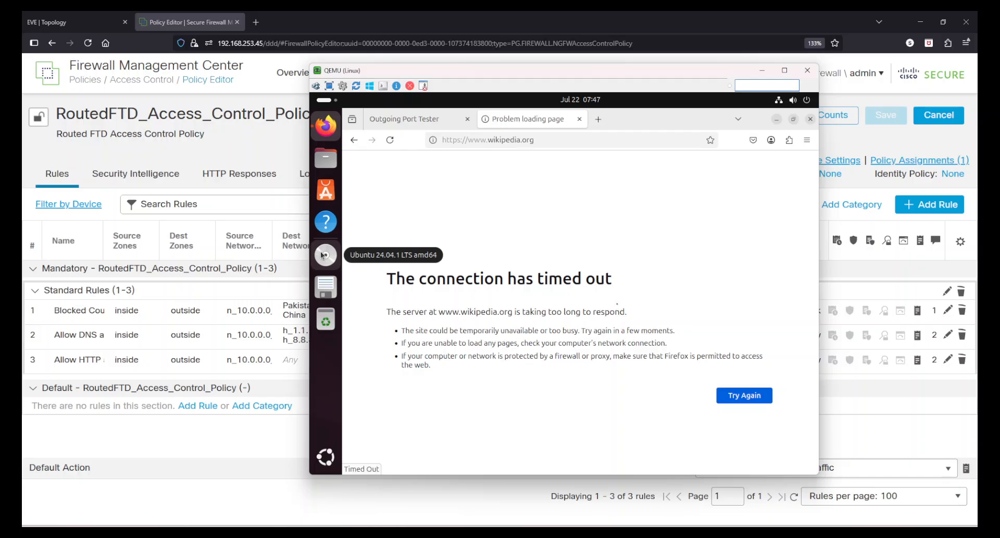
left_click(559, 141)
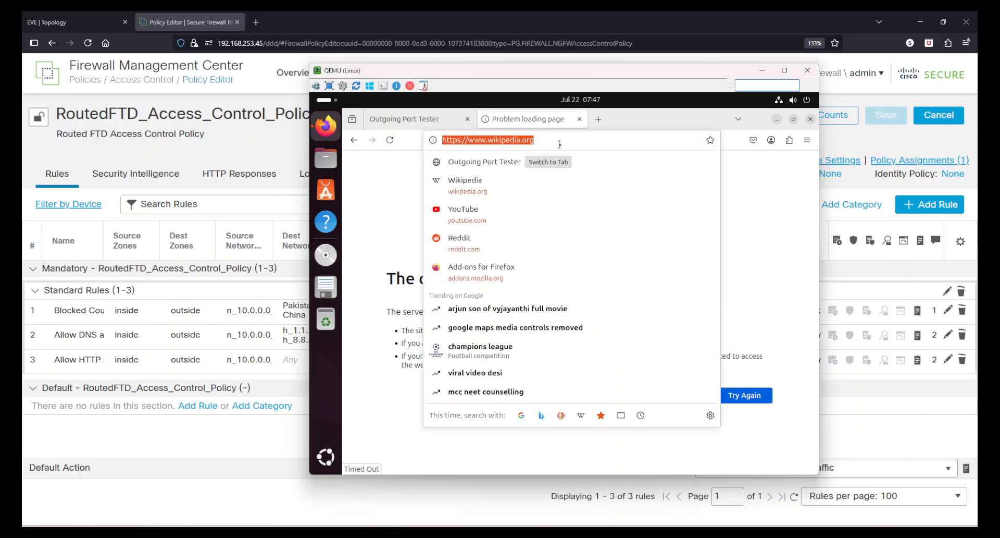
key("Return")
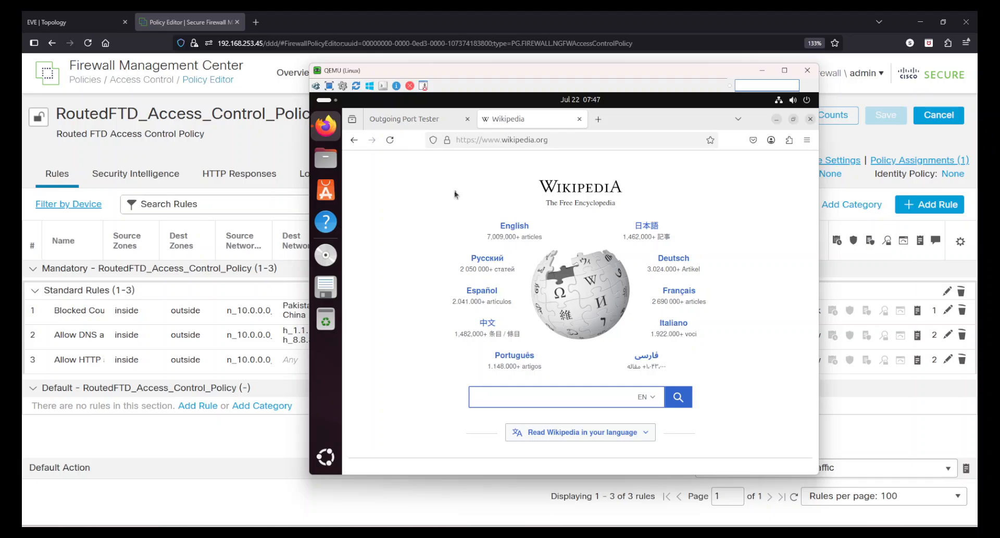
left_click(276, 147)
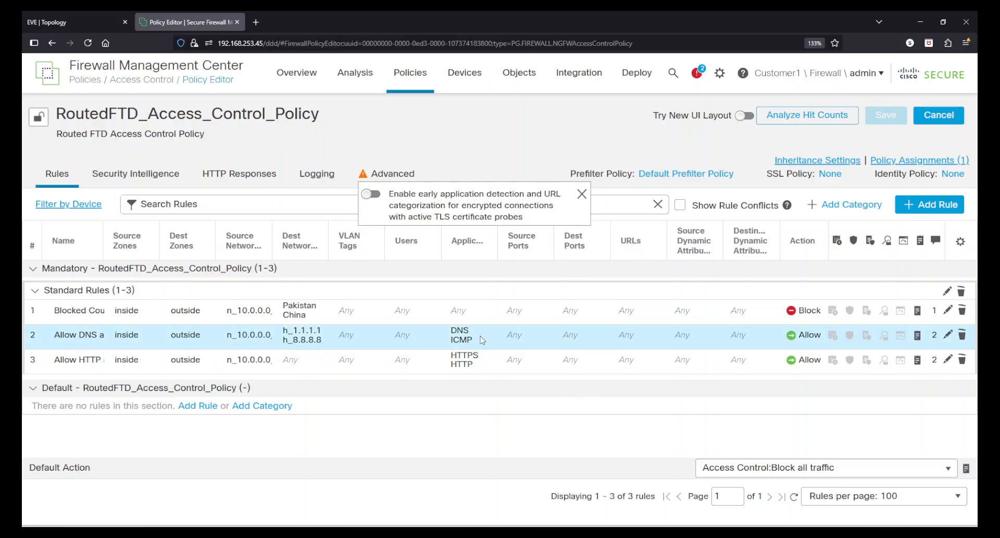
left_click(582, 194)
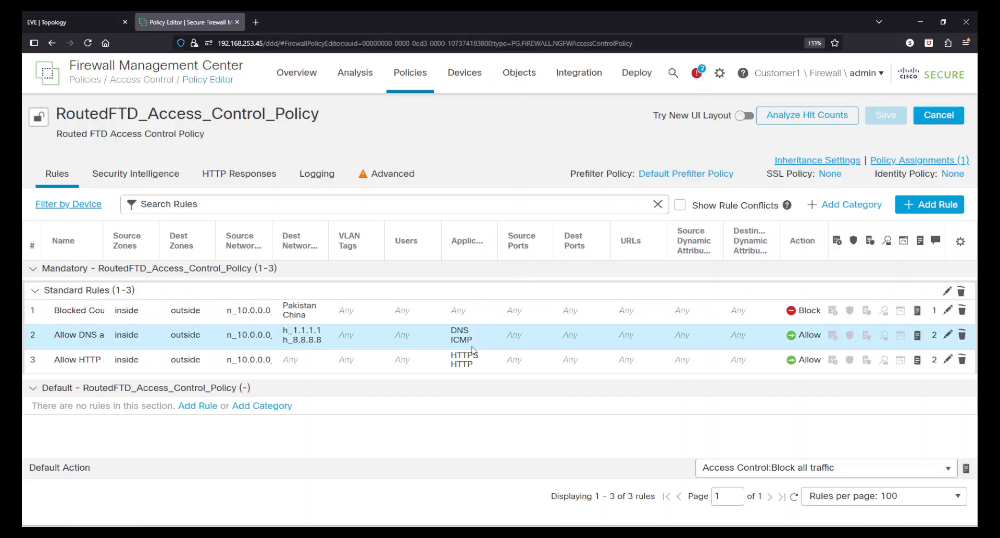